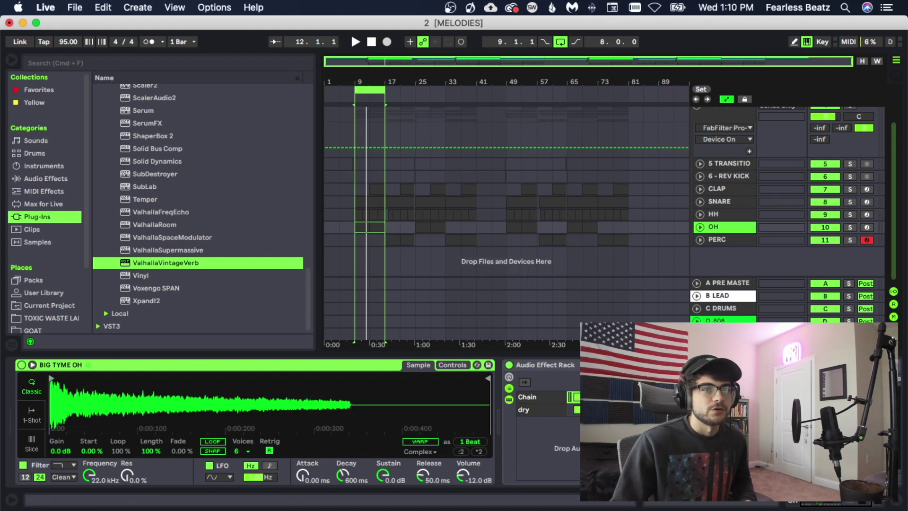
Step: Review the samples and effects loaded on the transition, REV KICK, CLAP, SNARE, HH, OH and PERC tracks
click(724, 239)
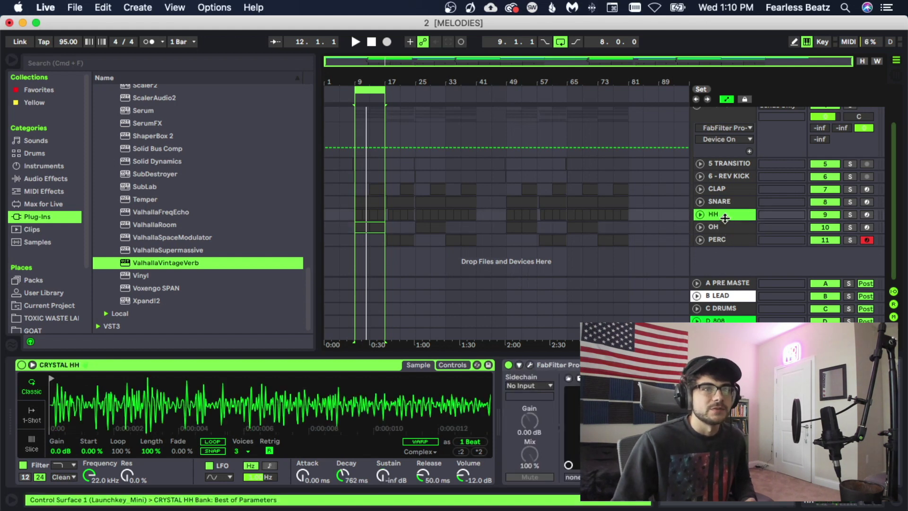
click(721, 228)
click(719, 240)
click(720, 228)
click(721, 201)
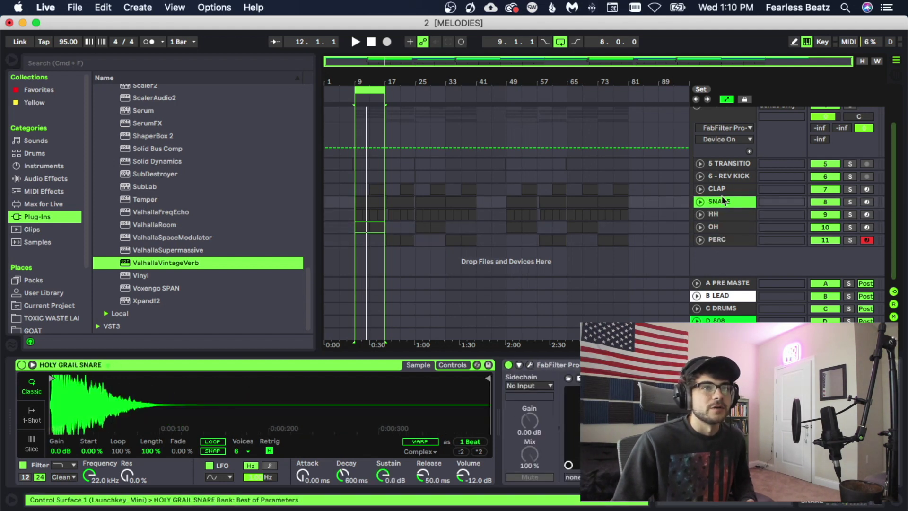
click(722, 188)
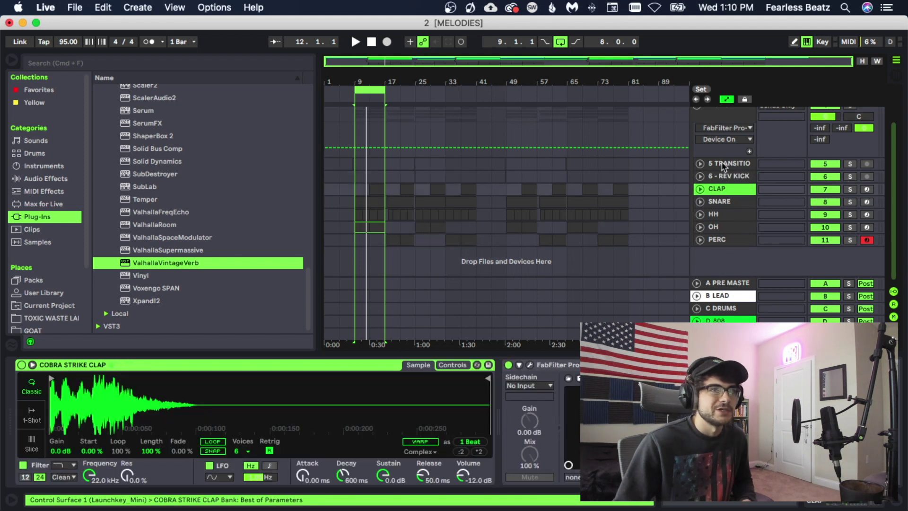
click(721, 165)
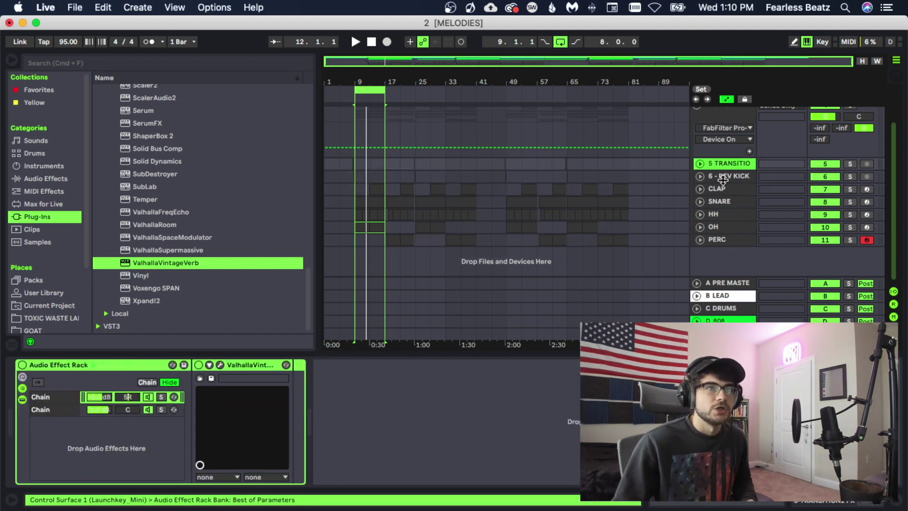
click(721, 176)
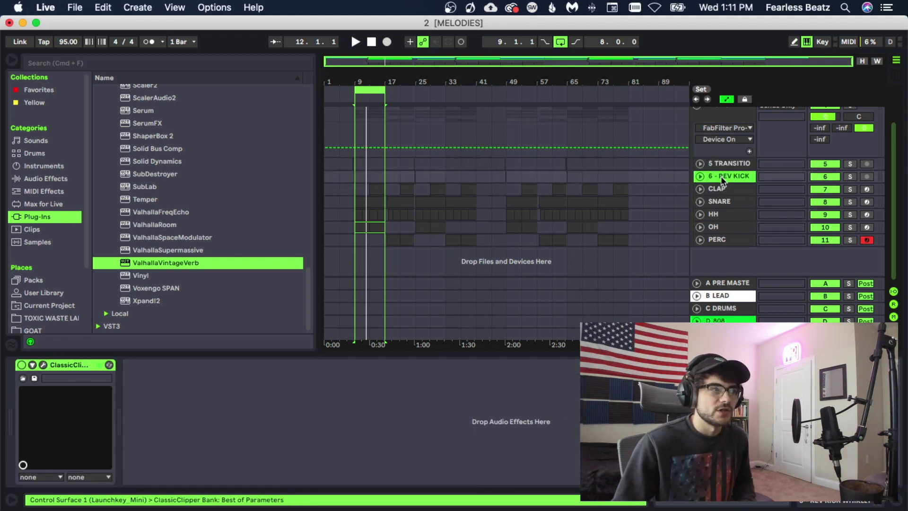
click(720, 192)
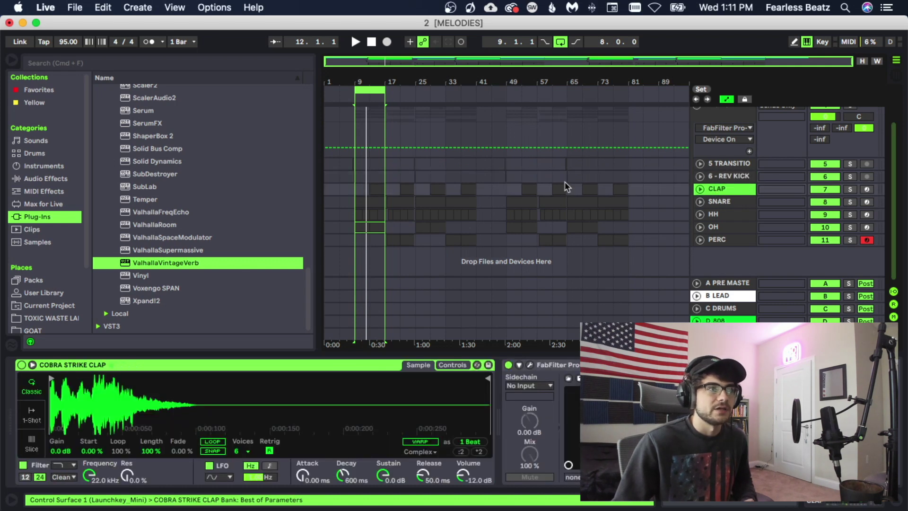
click(727, 204)
click(725, 216)
click(723, 228)
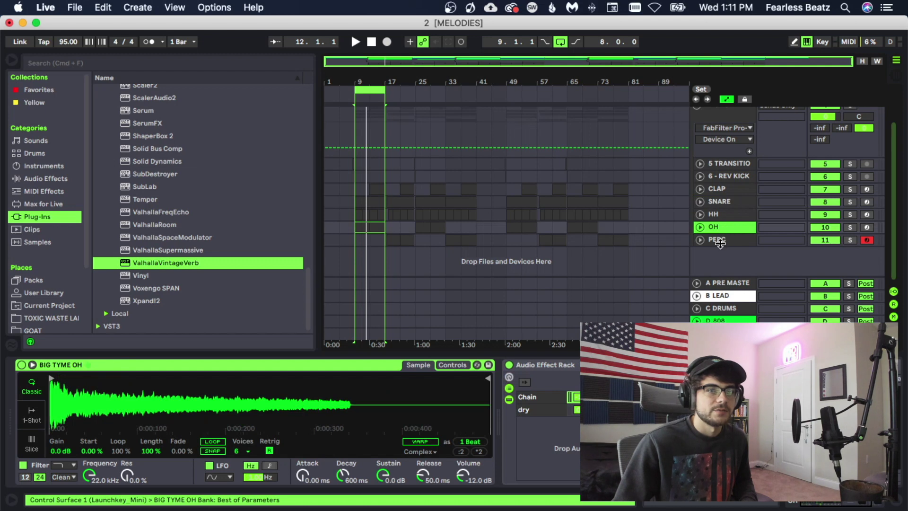
click(720, 240)
Step: Inspect the devices on the 808 and Kick tracks
scroll(621, 138, up, 2)
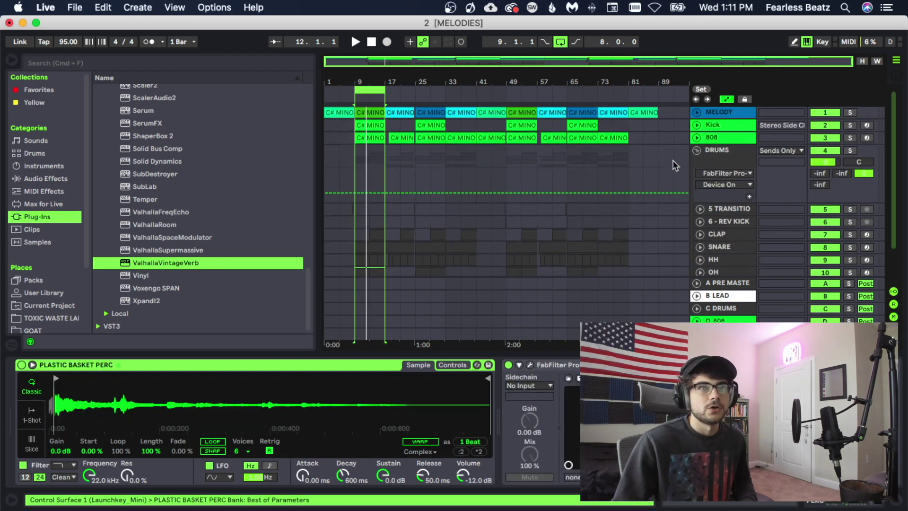
click(709, 138)
click(716, 126)
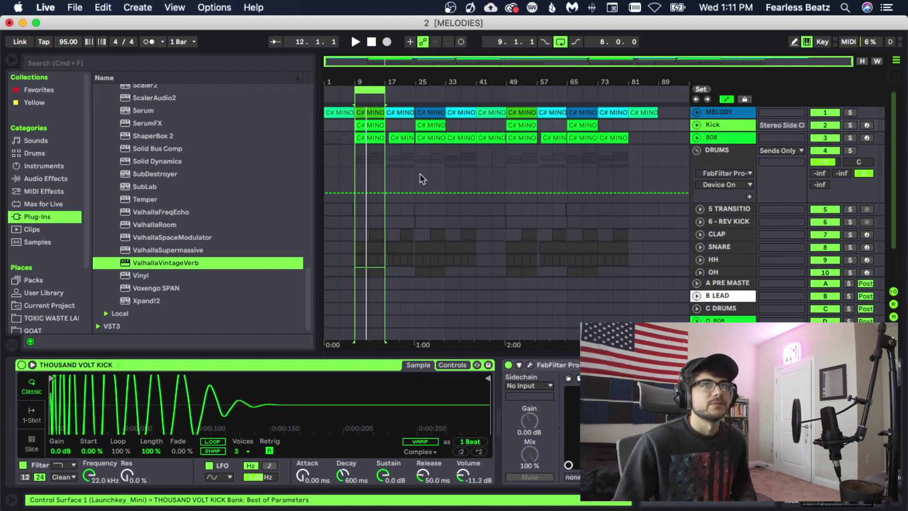
Step: Select the loop region from bar 9 to bar 17 and look over the clips it covers on every track
click(369, 90)
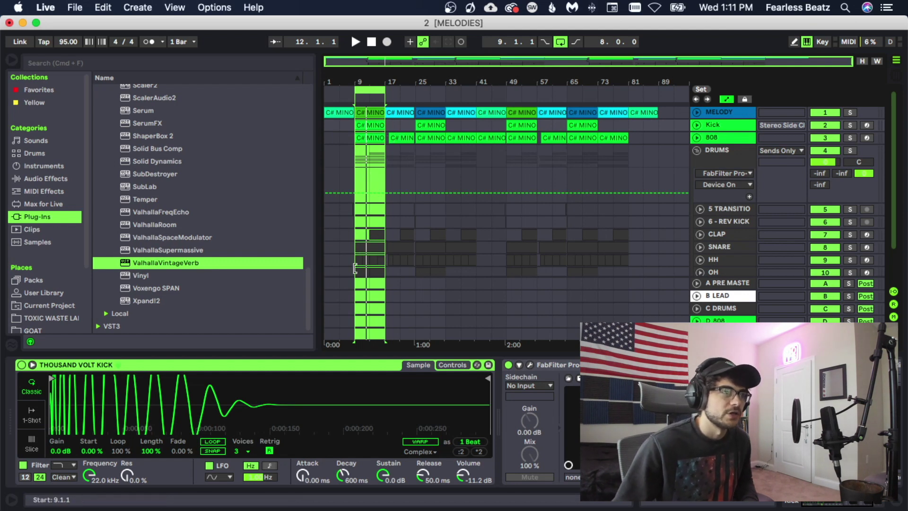
scroll(378, 247, down, 3)
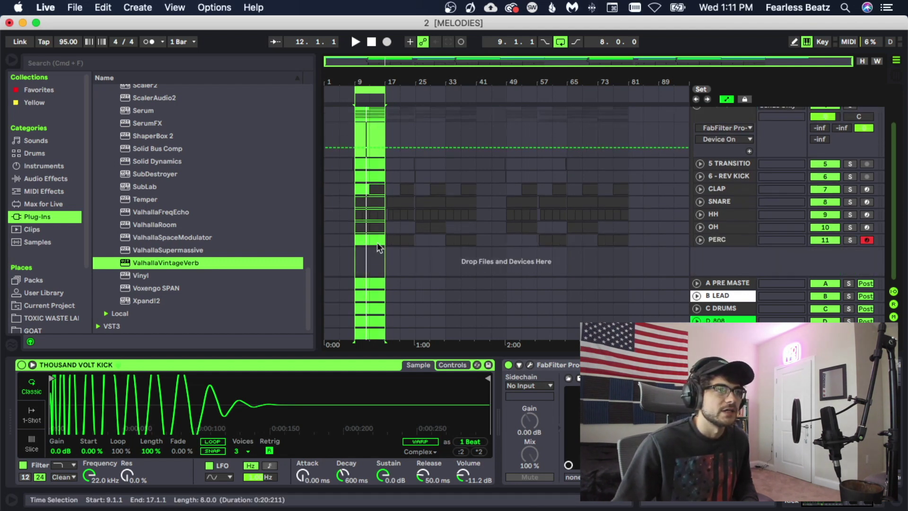
scroll(362, 240, up, 3)
scroll(369, 240, down, 3)
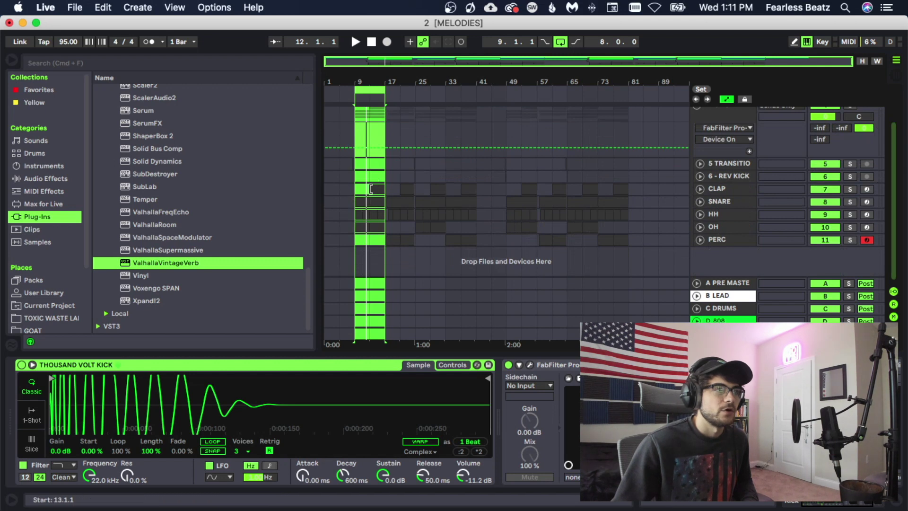
scroll(370, 239, up, 3)
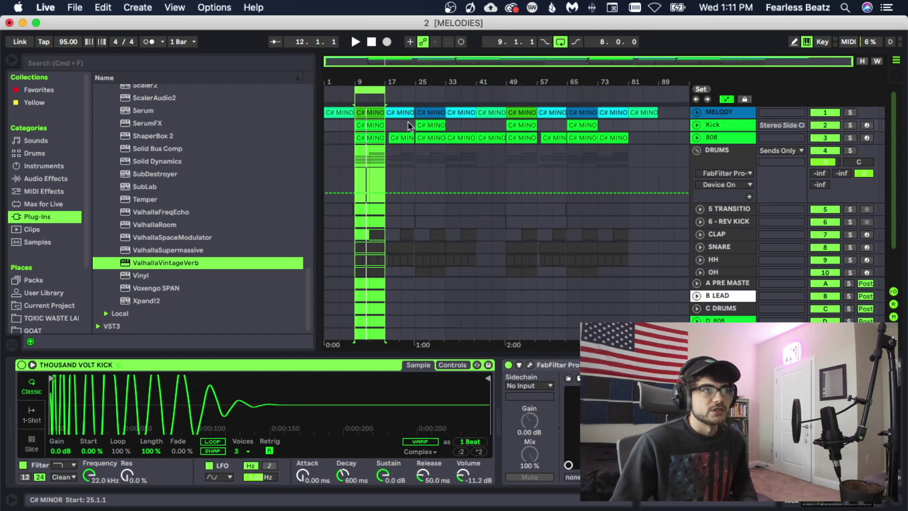
Step: Solo the MELODY track in the mixer and play the loop to check its volume fader
key(Tab)
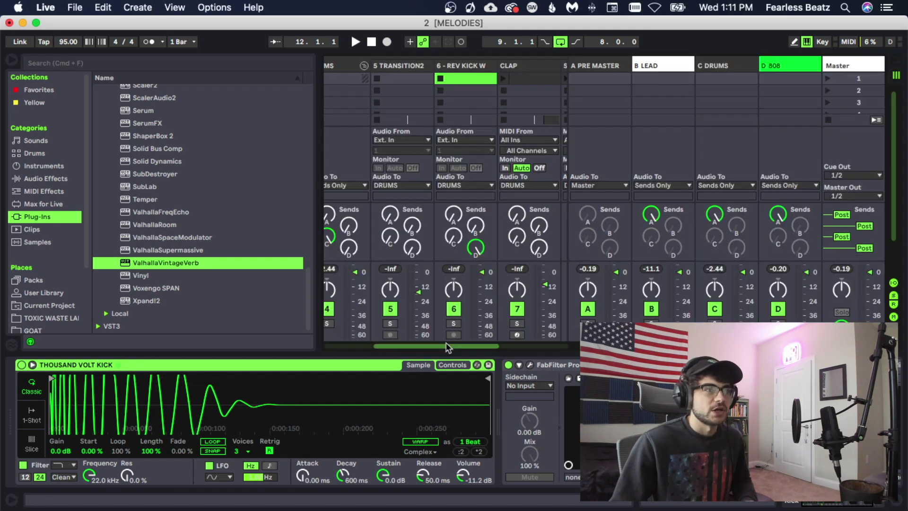
drag(445, 347, 396, 342)
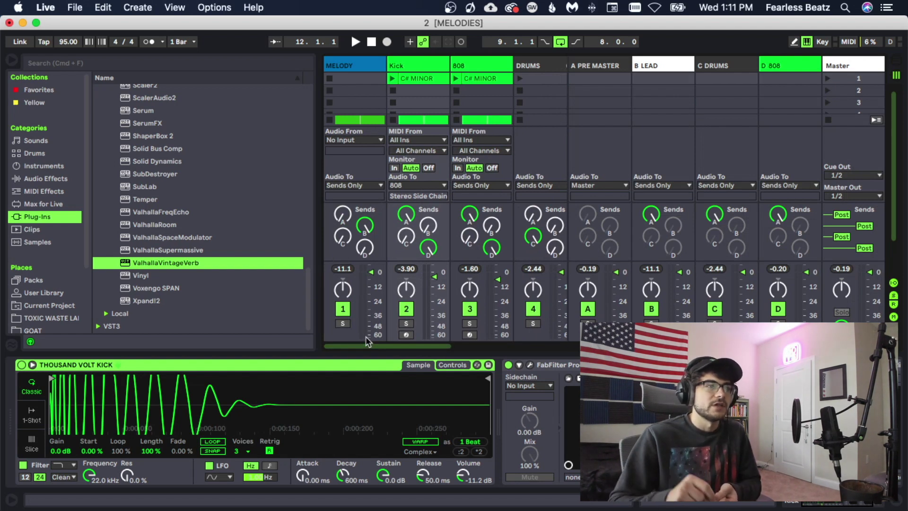
click(343, 324)
key(space)
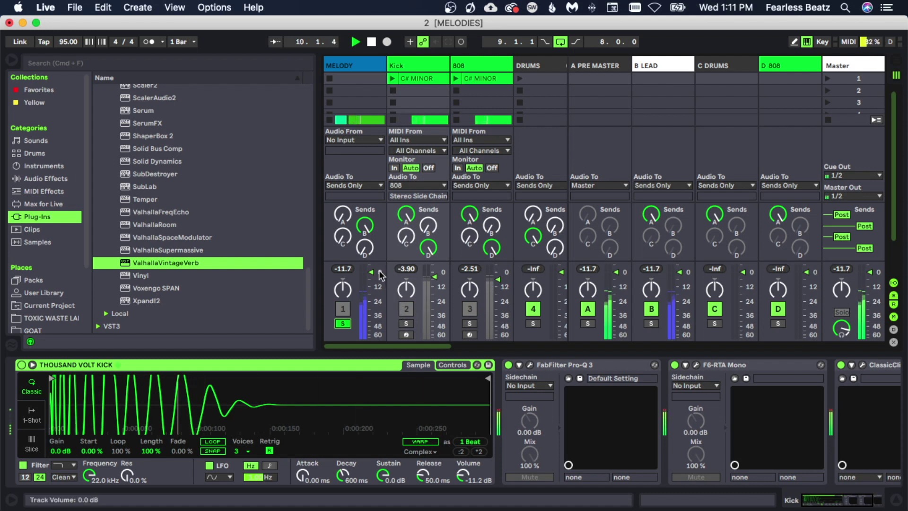
drag(382, 276, 382, 279)
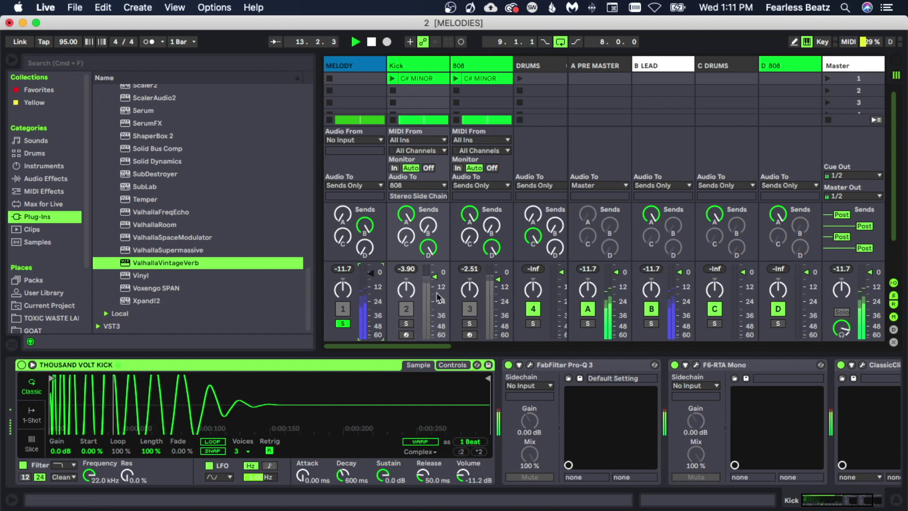
Step: Solo the 808 alongside the melody and bring the Kick in while the loop plays to compare their levels
key(space)
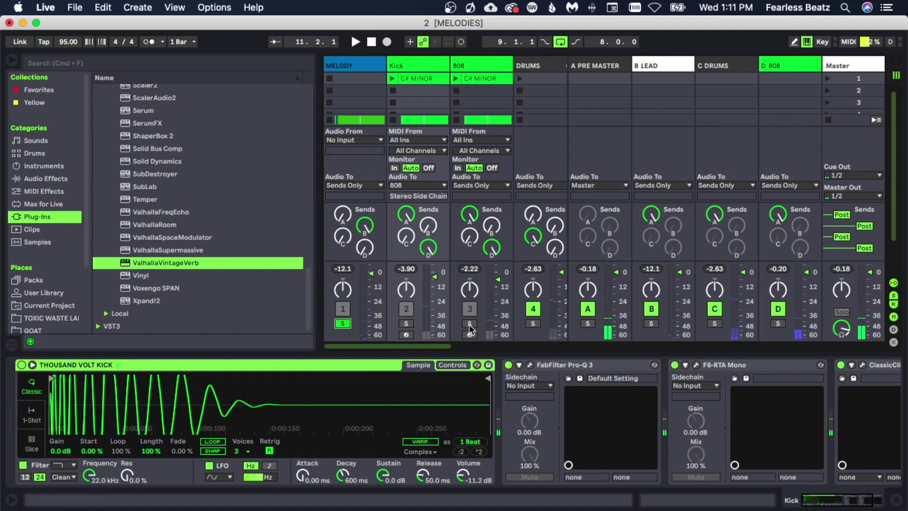
click(469, 324)
click(406, 308)
key(space)
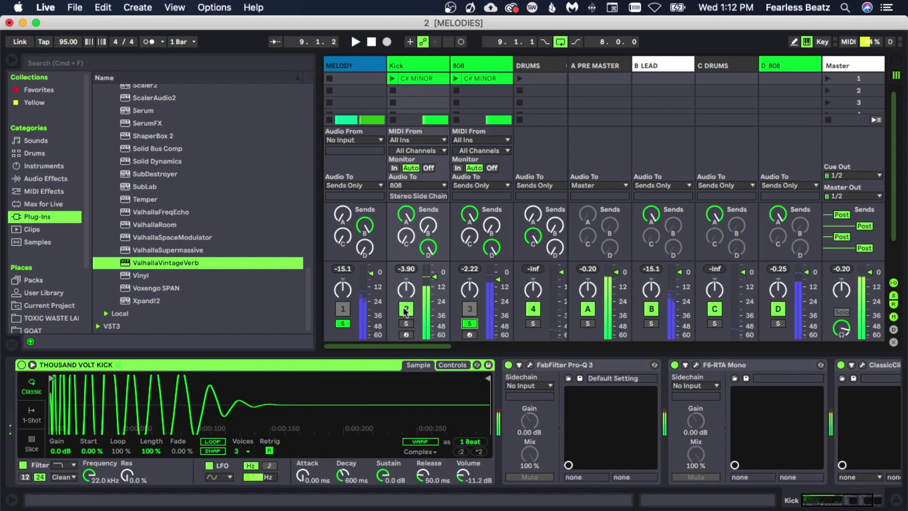
click(498, 281)
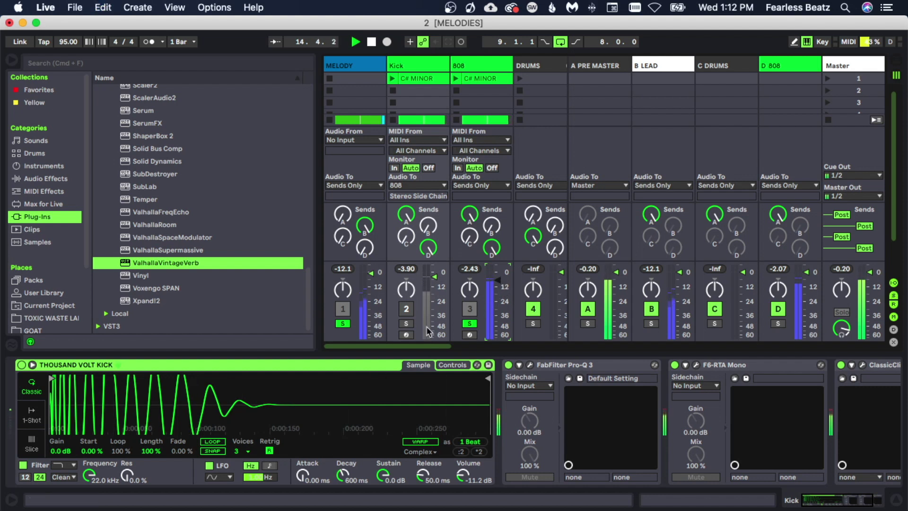
click(406, 324)
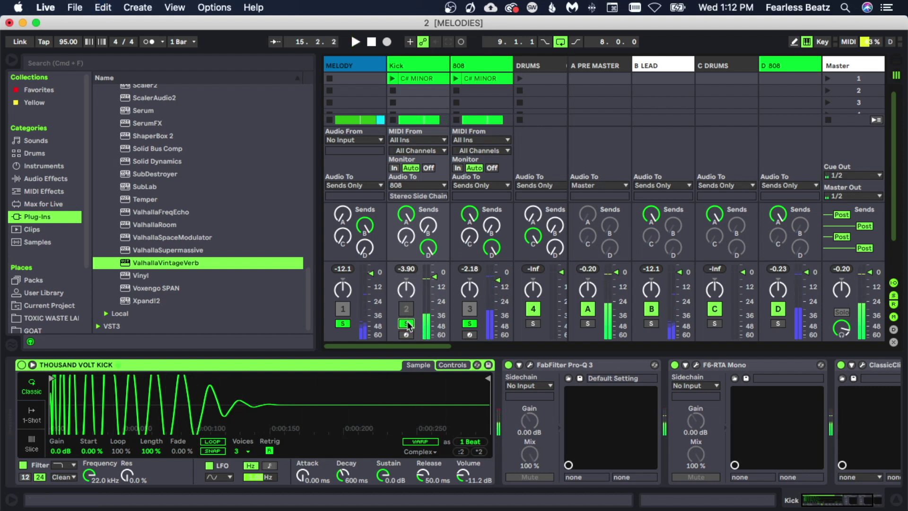
click(406, 324)
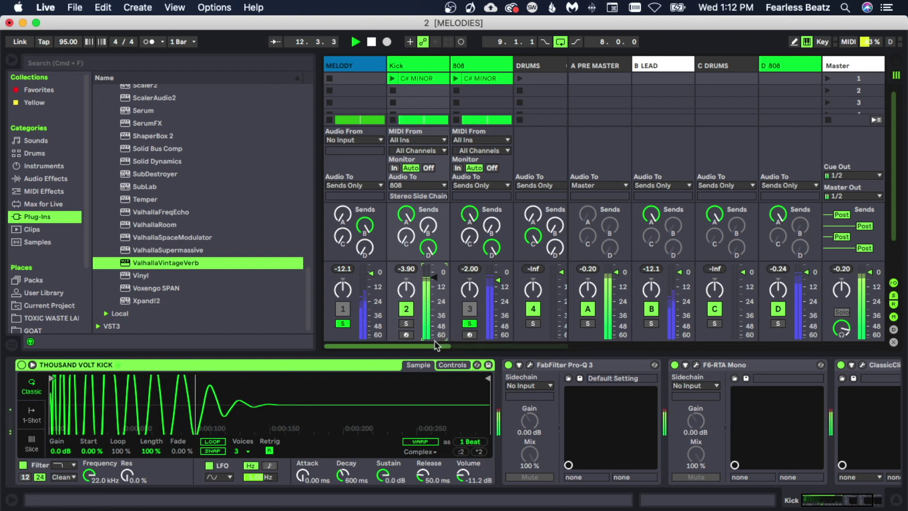
Step: Add the SNARE track to the soloed tracks and keep its volume at about -7 dB while the loop plays
drag(434, 345, 518, 354)
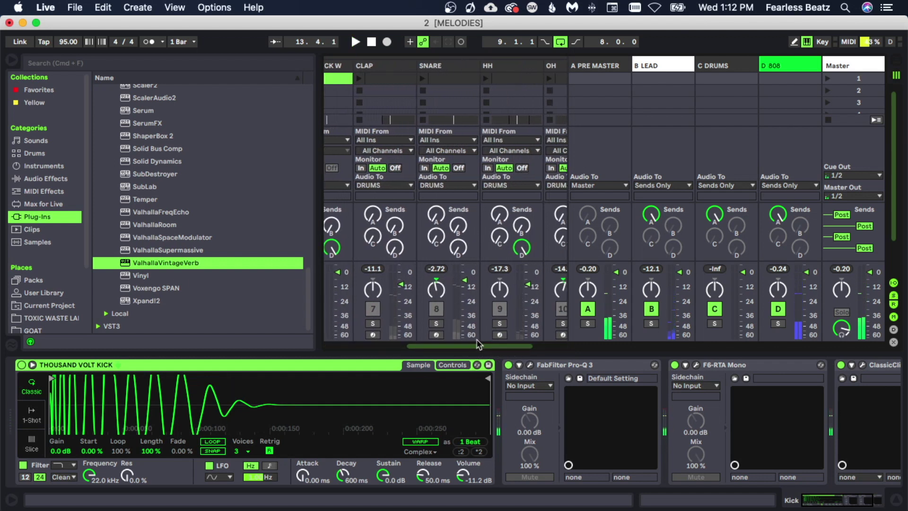
key(space)
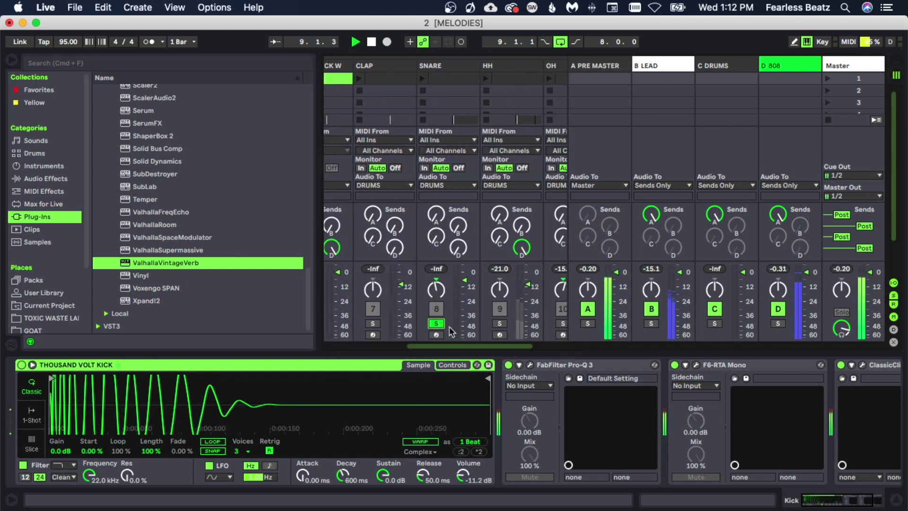
click(457, 284)
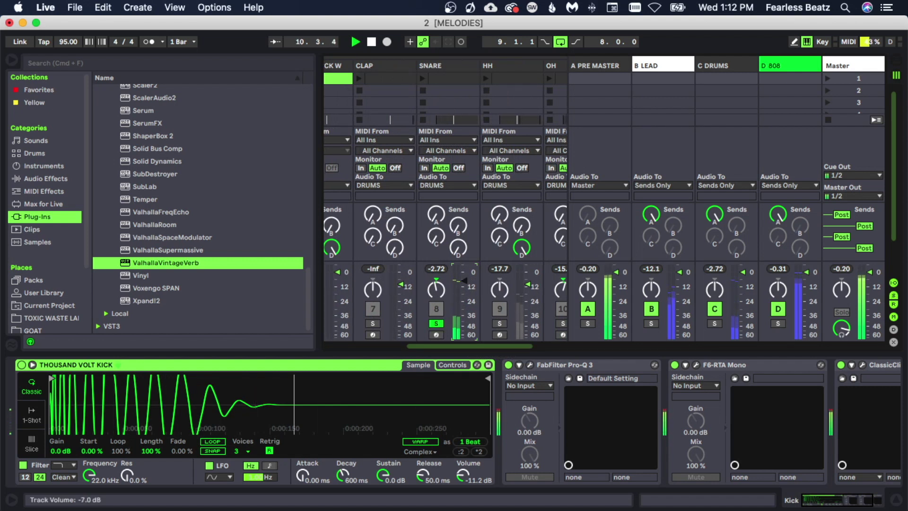
drag(464, 281, 464, 280)
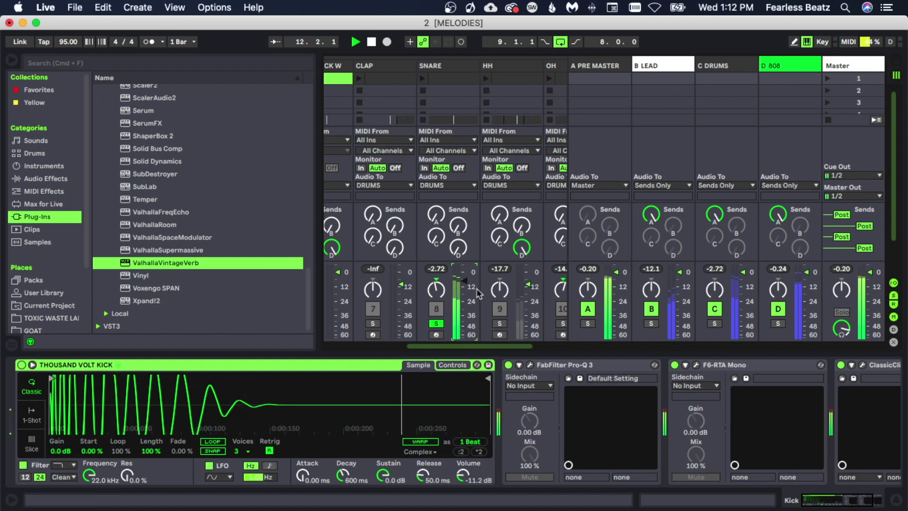
key(space)
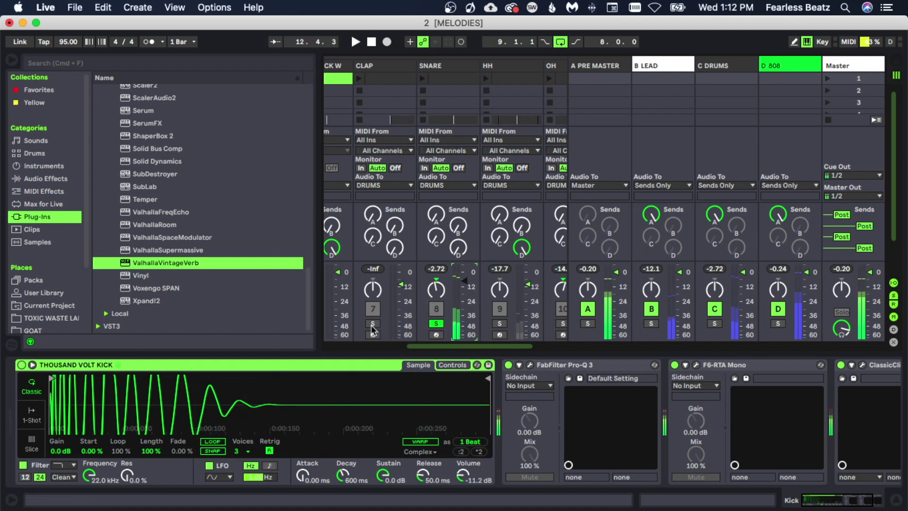
Step: Solo the CLAP track, select its clip at bar 13, and raise the clap's volume slightly during loop playback
click(373, 324)
key(space)
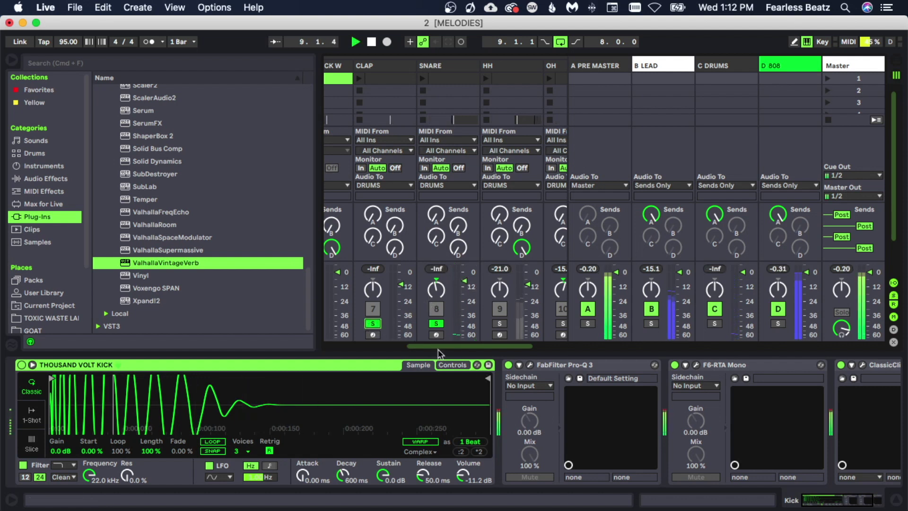
key(Tab)
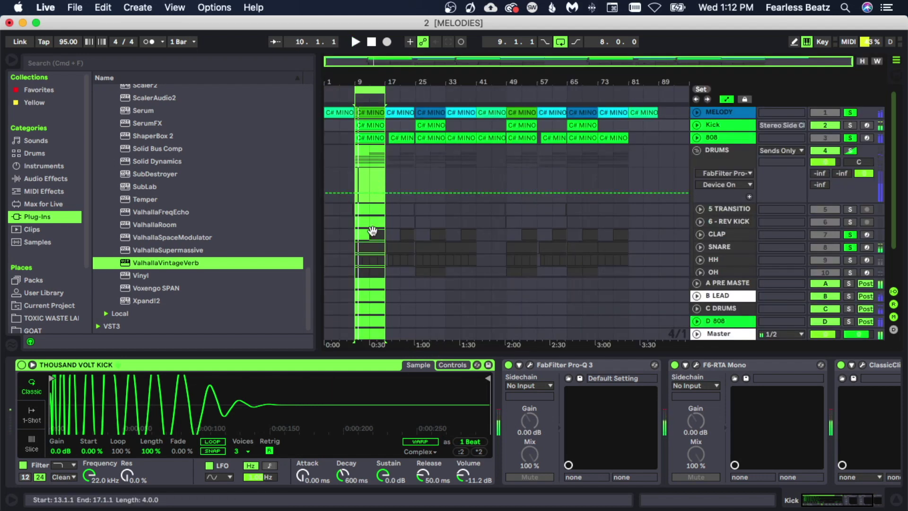
click(373, 232)
key(Tab)
key(space)
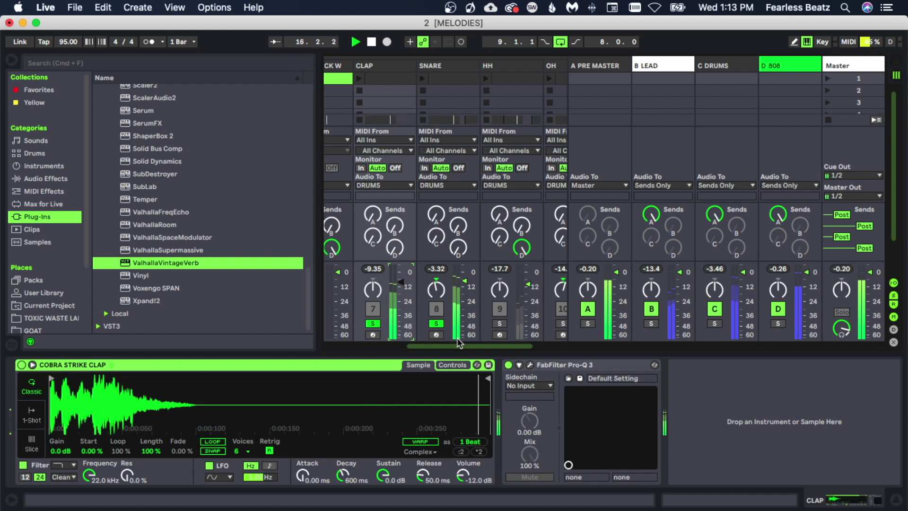
Step: Solo the OH track to balance its volume against the other drums, and release the solos so all tracks play
drag(458, 345, 483, 348)
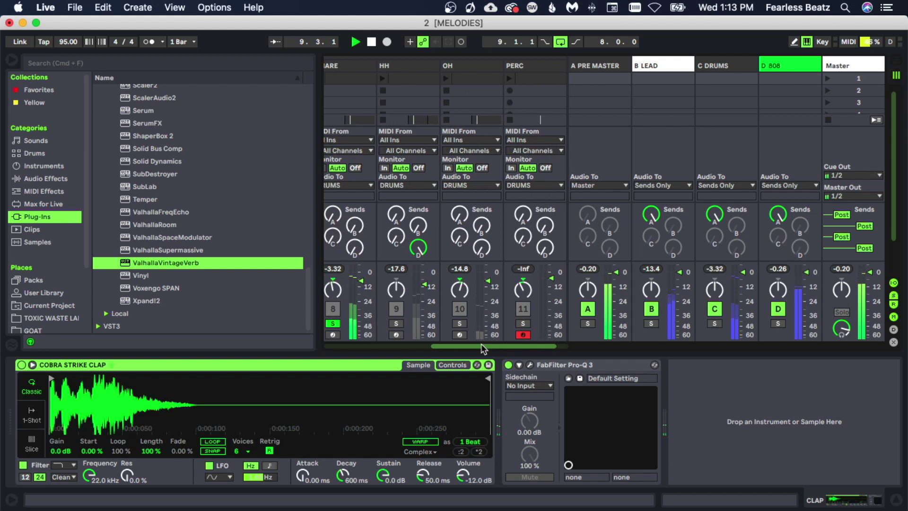
click(461, 324)
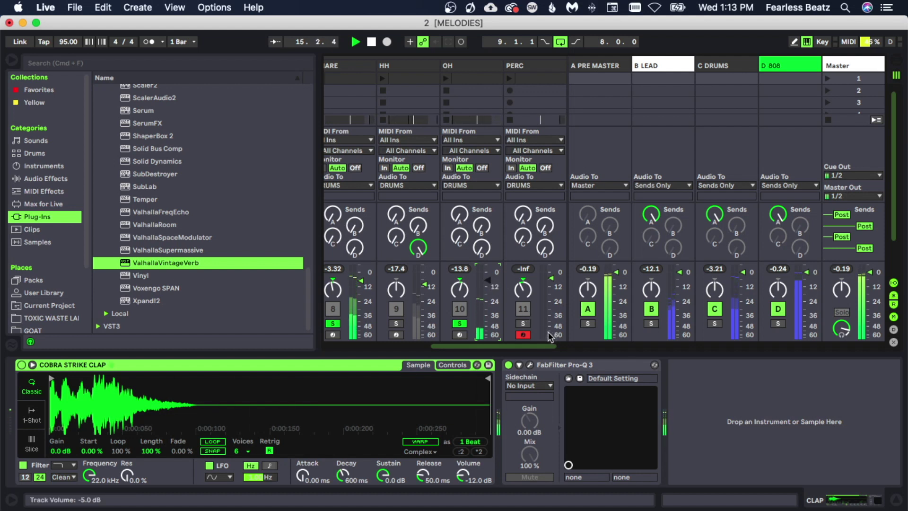
drag(549, 346, 522, 353)
click(506, 323)
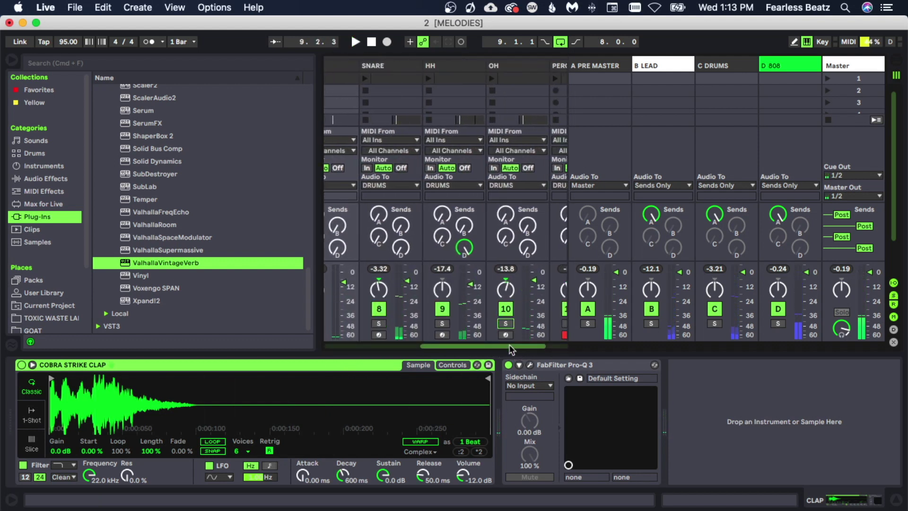
Step: Play the full loop and fine-tune the HH track's volume around -10 dB
key(space)
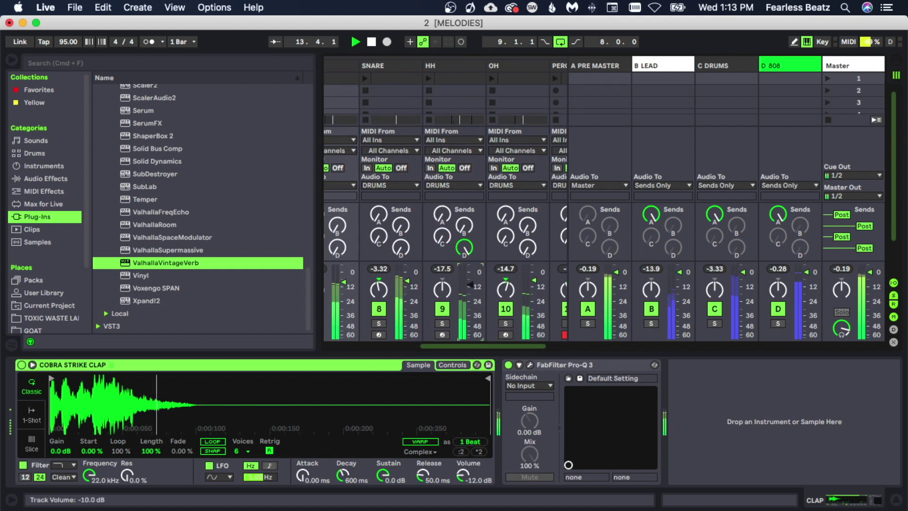
drag(470, 285, 470, 286)
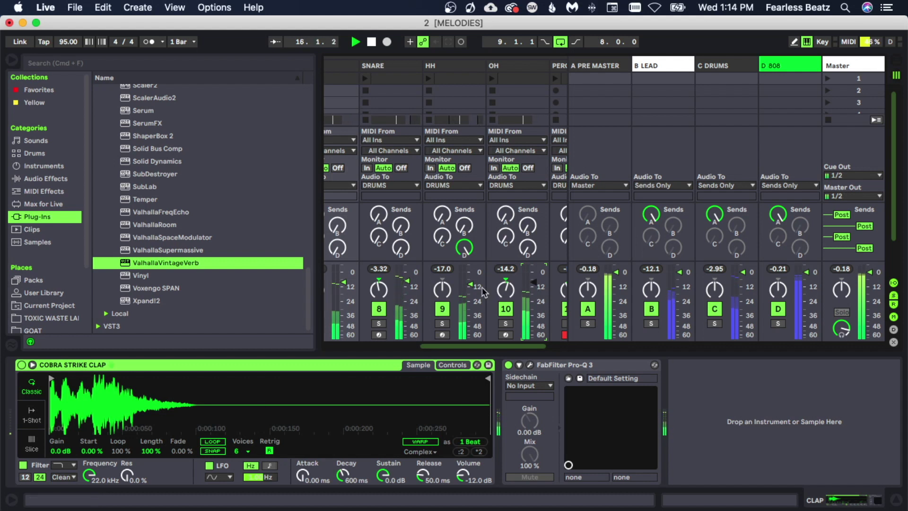
Step: Move the 8-bar loop to start at bar 33, where the percussion plays, and select the PERC track
drag(504, 346, 484, 344)
key(Tab)
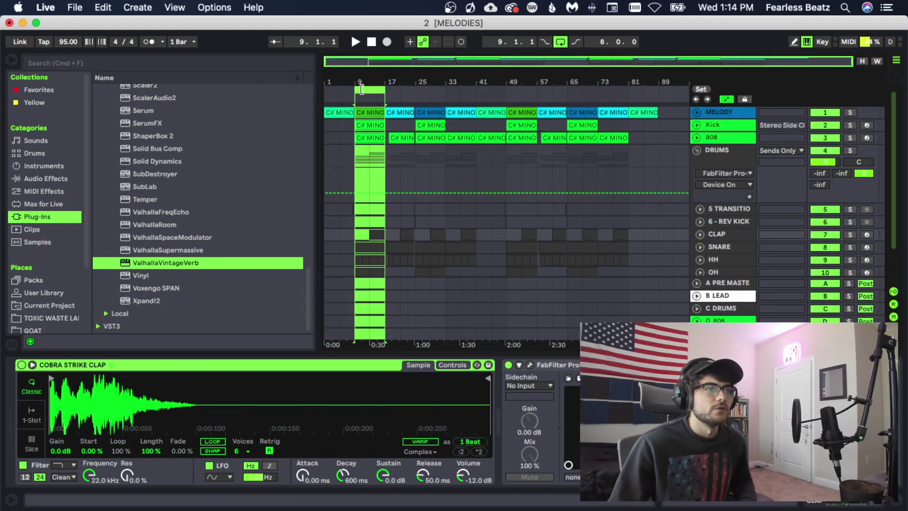
click(384, 95)
drag(385, 92, 482, 90)
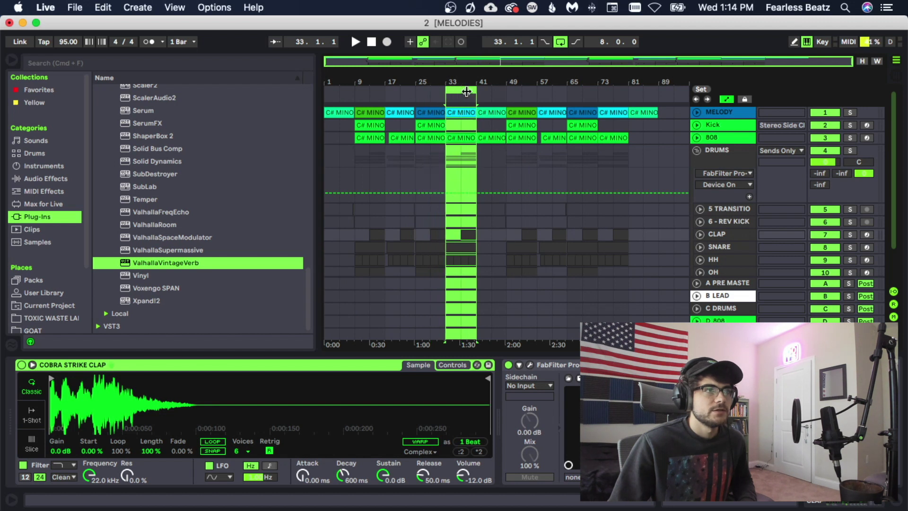
scroll(472, 210, down, 3)
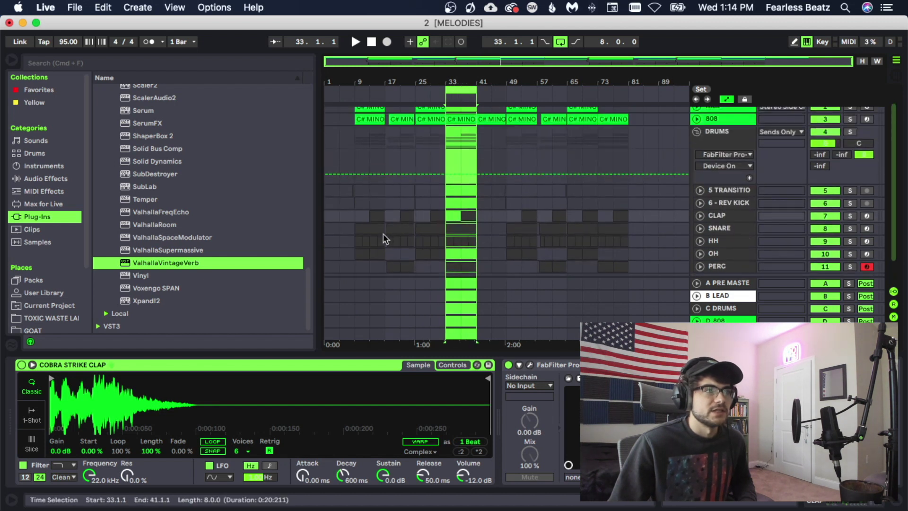
click(471, 242)
scroll(470, 241, down, 2)
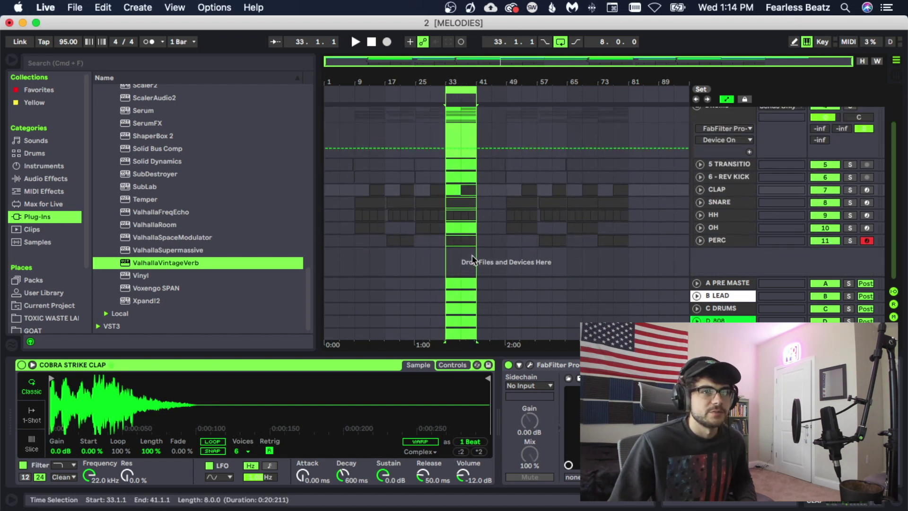
click(713, 241)
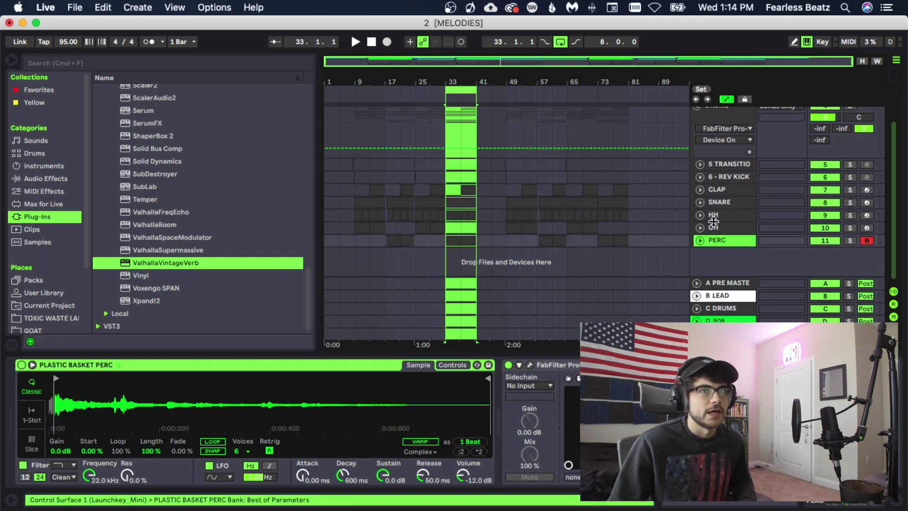
Step: Set the SNARE track's volume to -7.0 dB in the mixer while the loop plays
key(Tab)
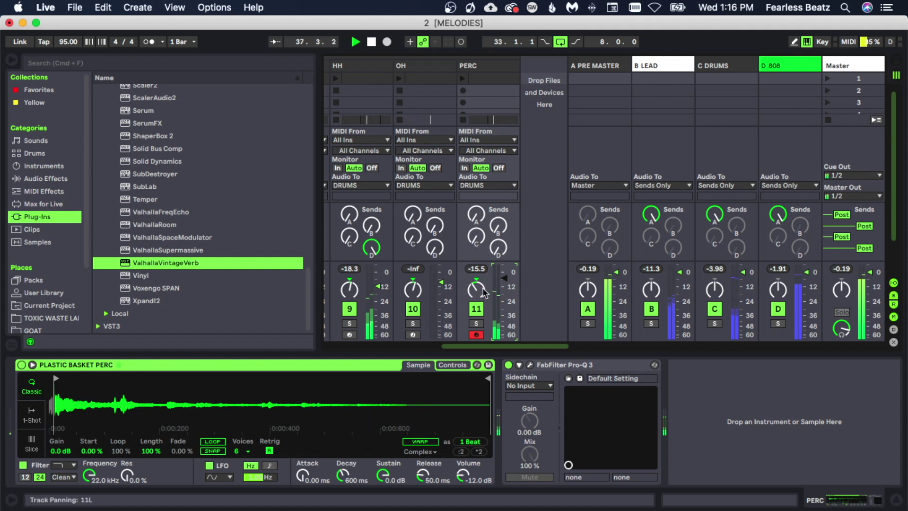
drag(480, 347, 437, 350)
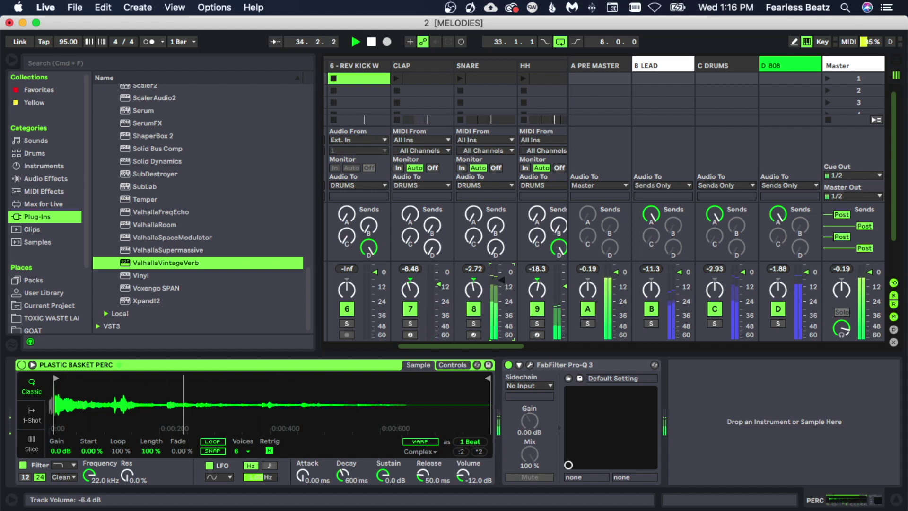
drag(501, 280, 502, 286)
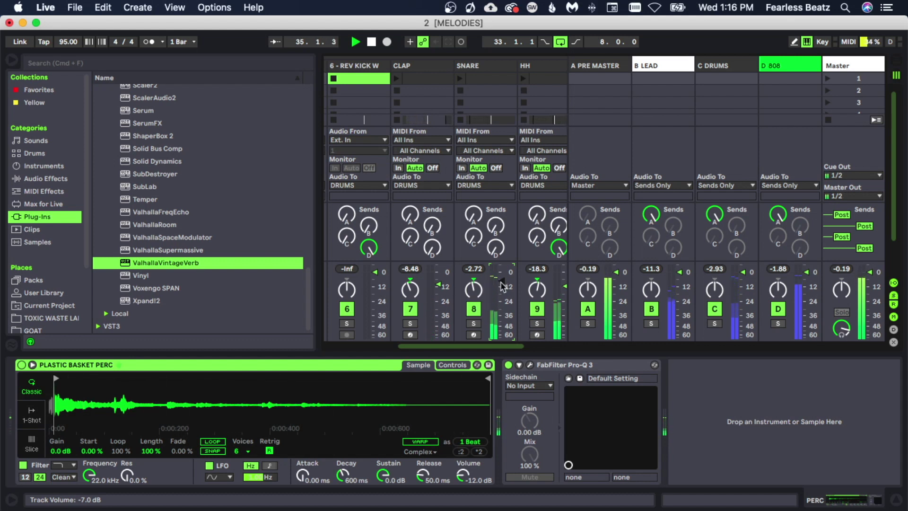
Step: Fine-tune the PERC track's volume slightly upward during loop playback, and stop the playback
drag(497, 348, 541, 348)
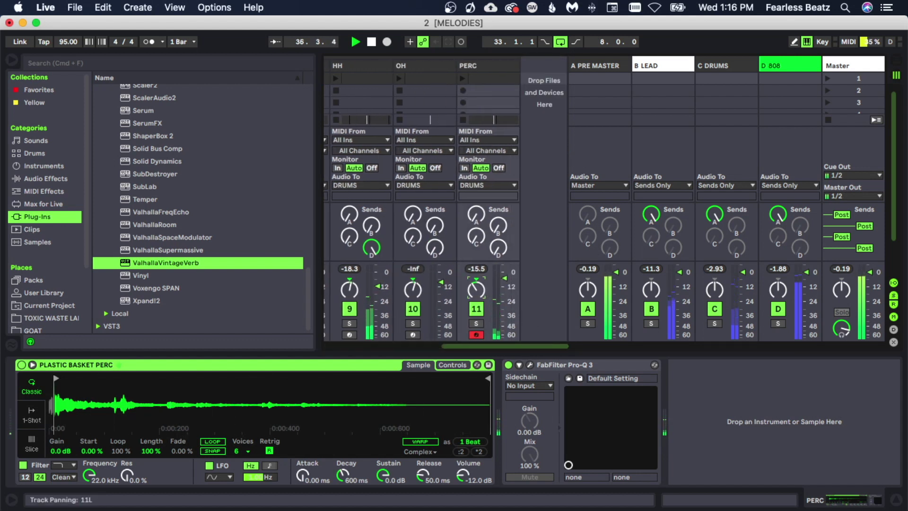
click(505, 278)
drag(504, 278, 504, 276)
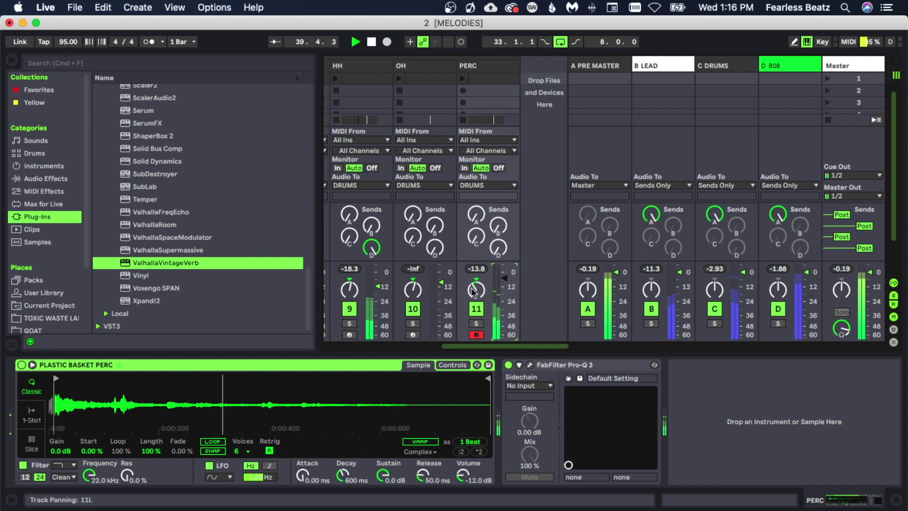
key(space)
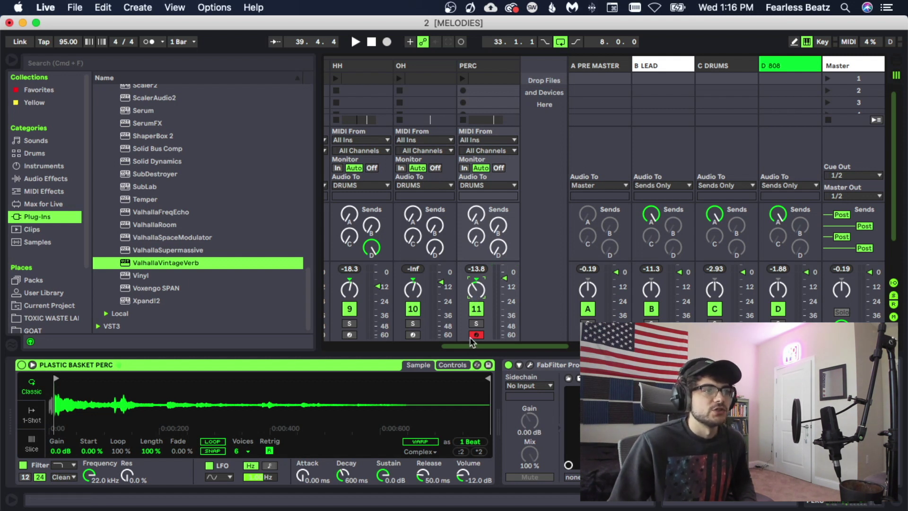
Step: Pan the OH track to 7R and check the panning of the CLAP and neighbouring drum tracks
scroll(472, 342, left, 3)
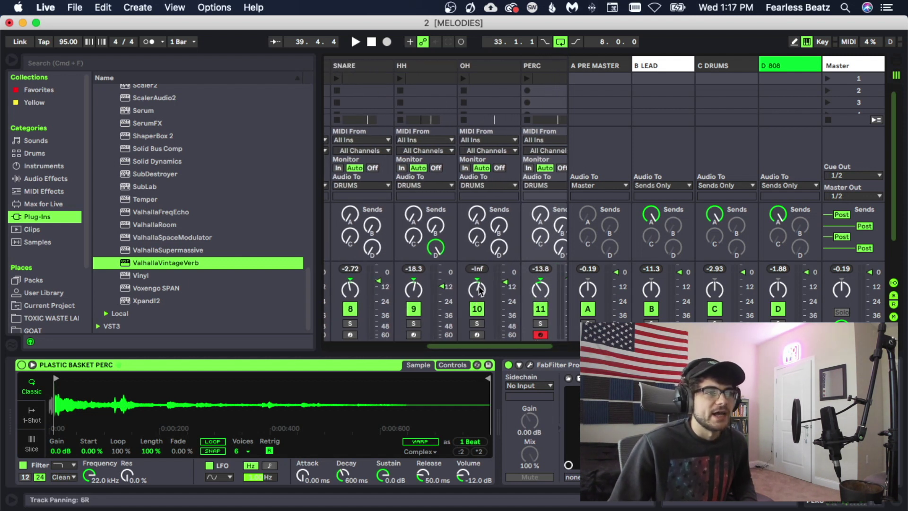
drag(479, 289, 480, 288)
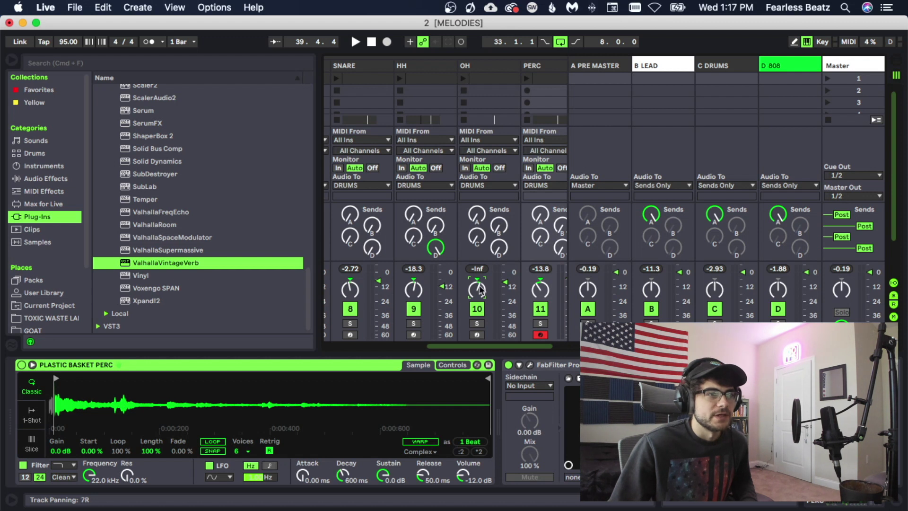
key(space)
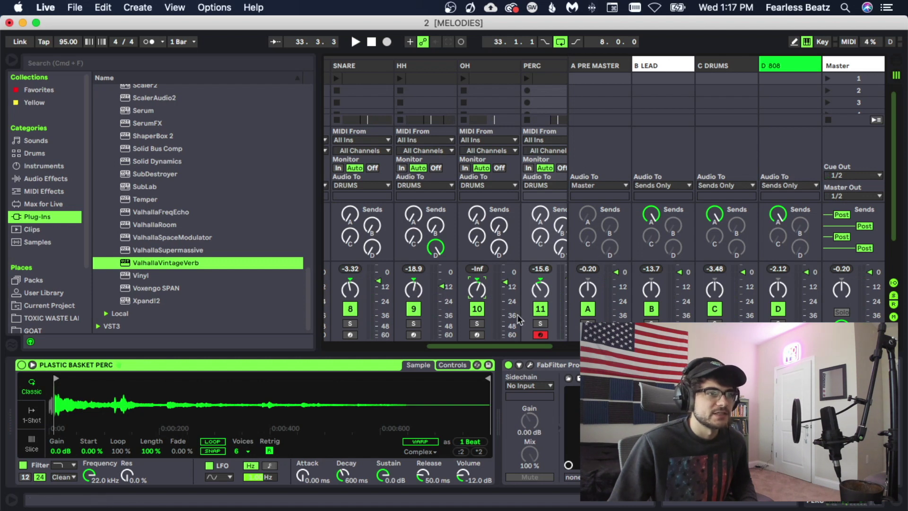
drag(513, 348, 487, 348)
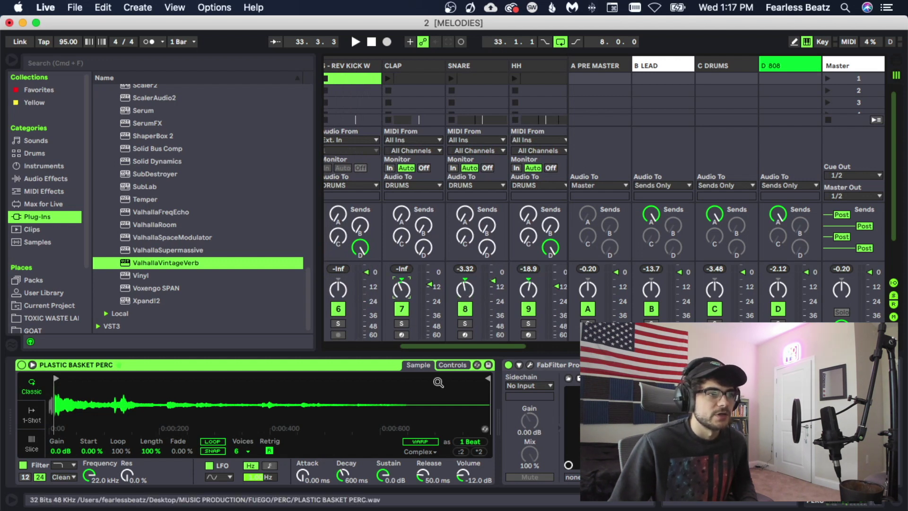
drag(432, 347, 424, 350)
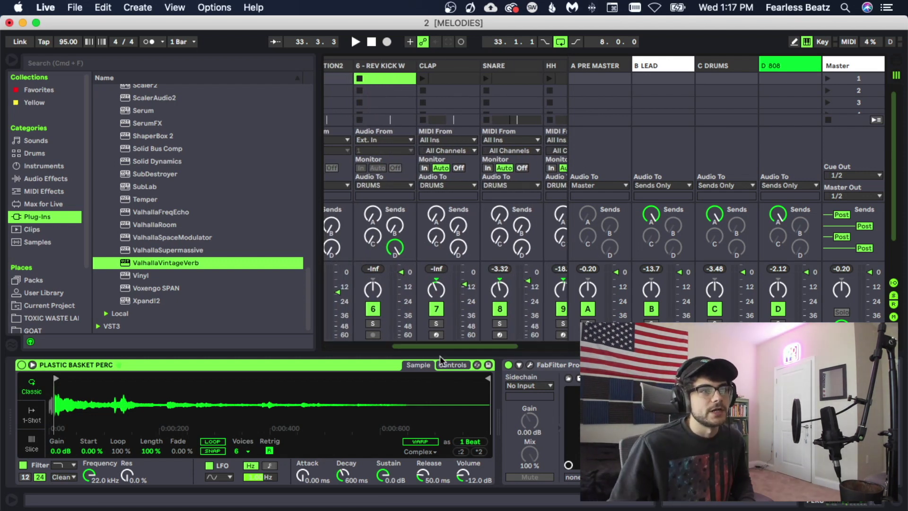
drag(475, 347, 494, 347)
Step: Return the loop to bar 9 and load MASTER CHAIN.adg from the ABLETON EFFECT RACKS folder onto the A PRE MASTER return track
key(Tab)
scroll(435, 185, left, 3)
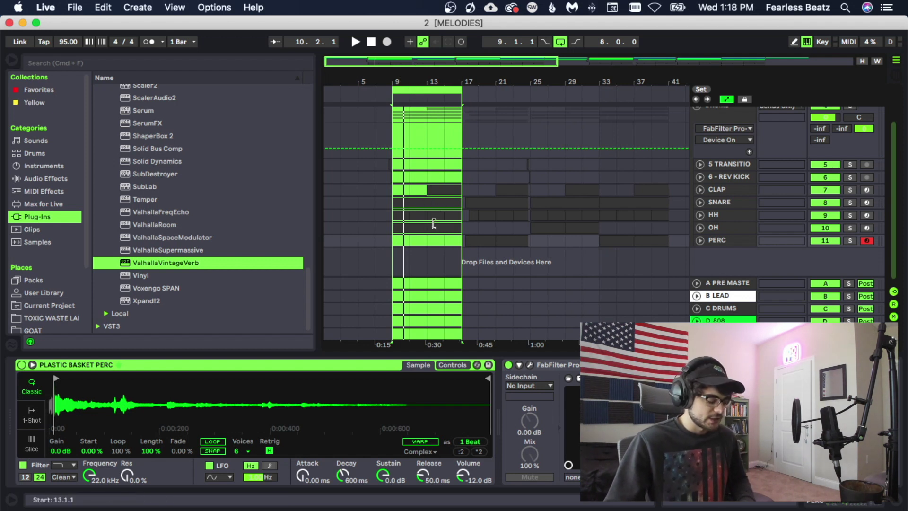
click(740, 284)
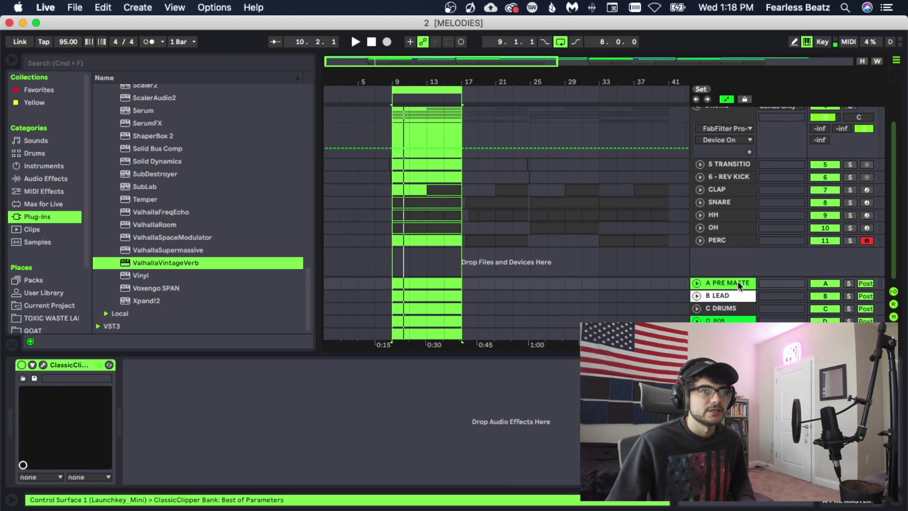
scroll(49, 223, down, 3)
click(51, 238)
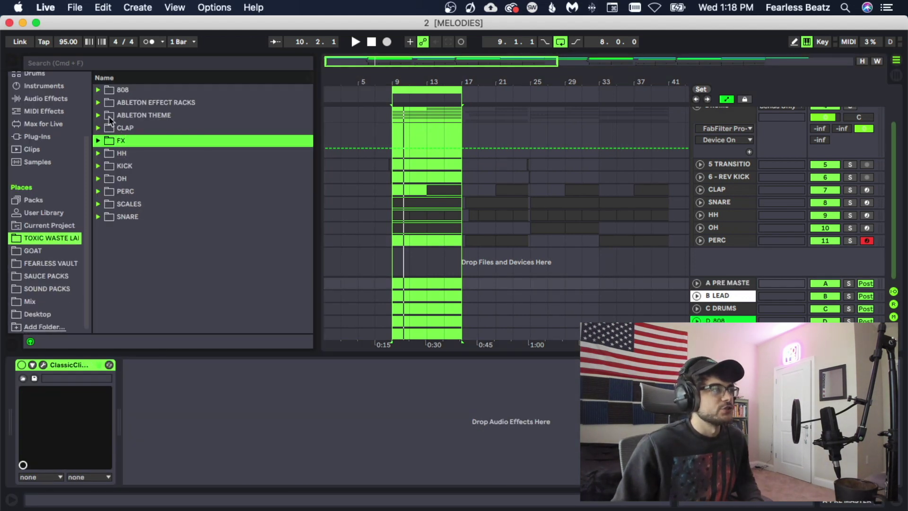
click(99, 100)
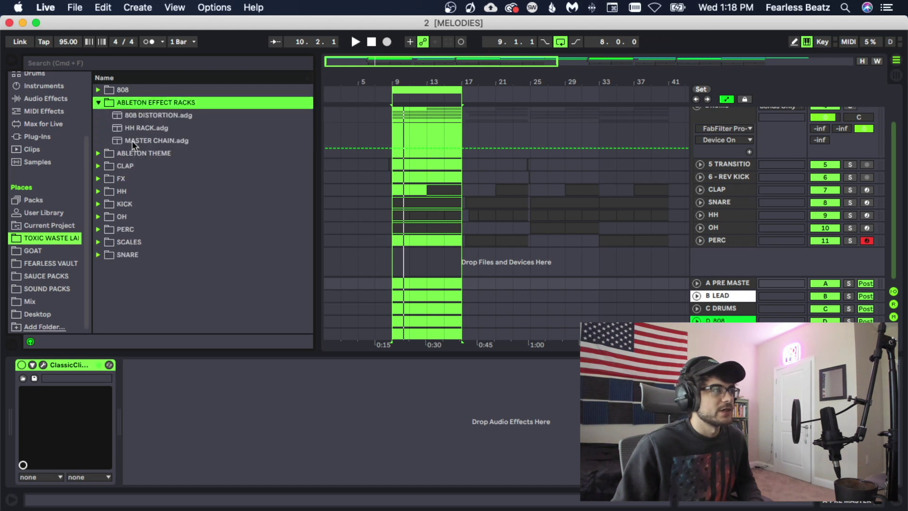
click(132, 141)
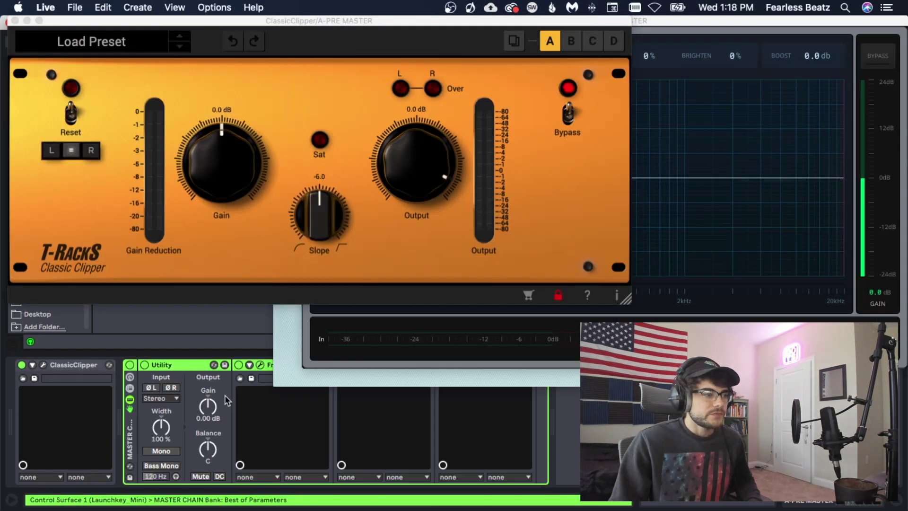
Step: Delete the original ClassicClipper in front of the MASTER CHAIN rack and close the open plug-in windows
click(88, 371)
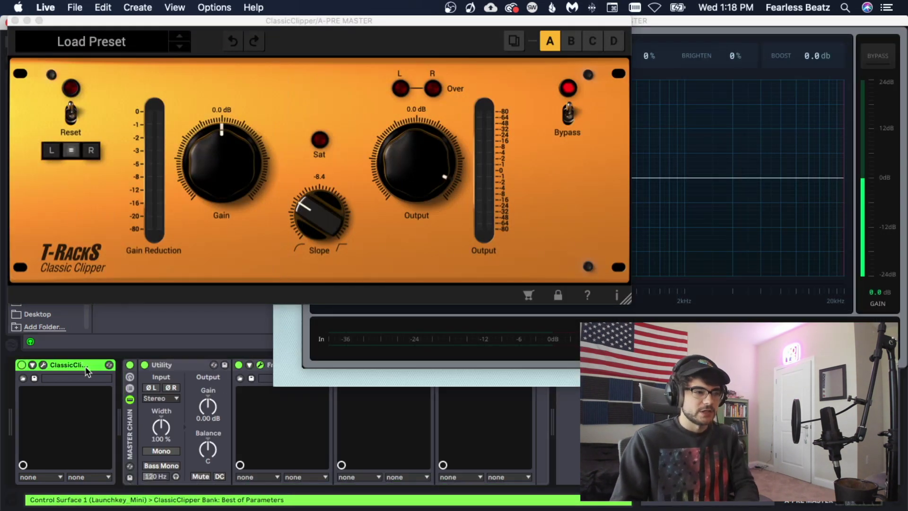
key(Delete)
click(15, 20)
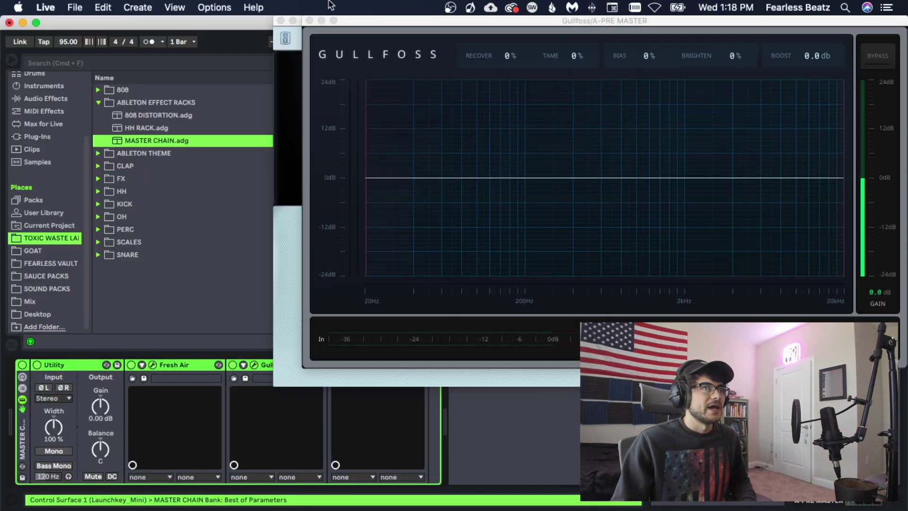
click(310, 21)
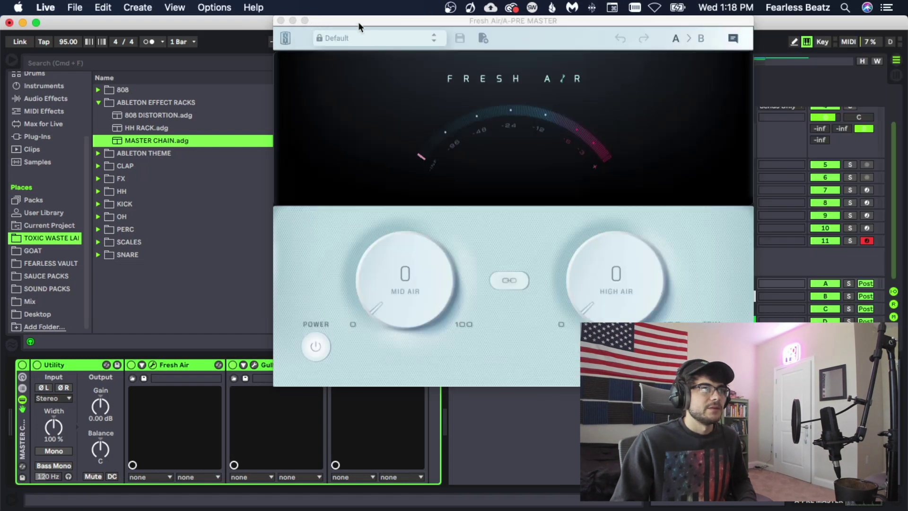
drag(351, 21, 250, 56)
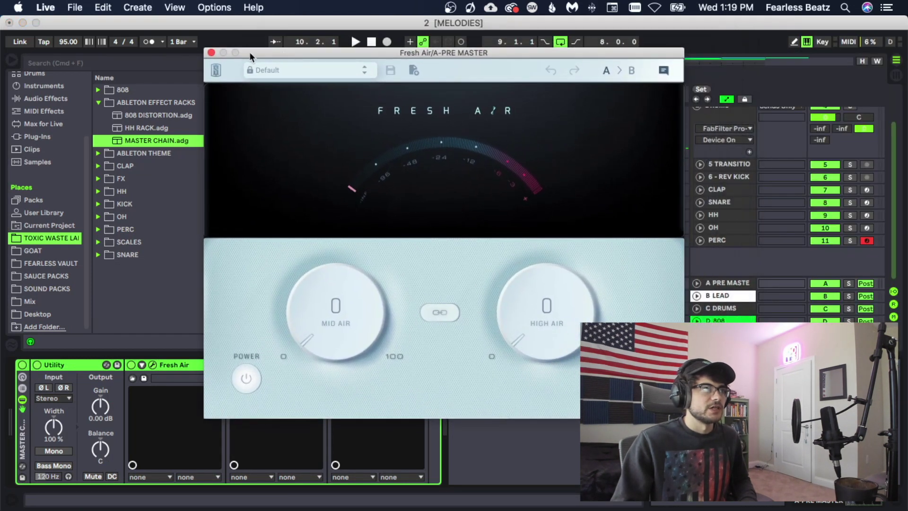
click(211, 53)
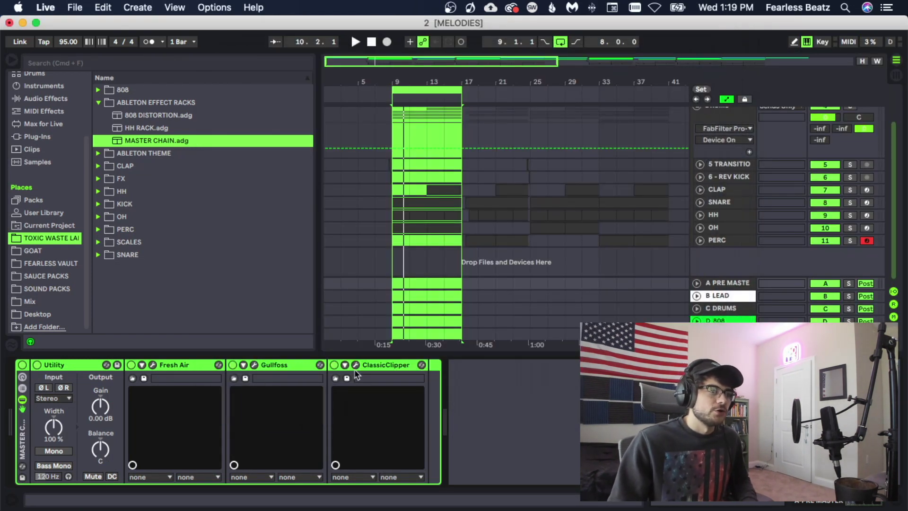
Step: Open Fresh Air in the MASTER CHAIN rack and set Mid Air to 13 and High Air to 11 during playback
click(386, 367)
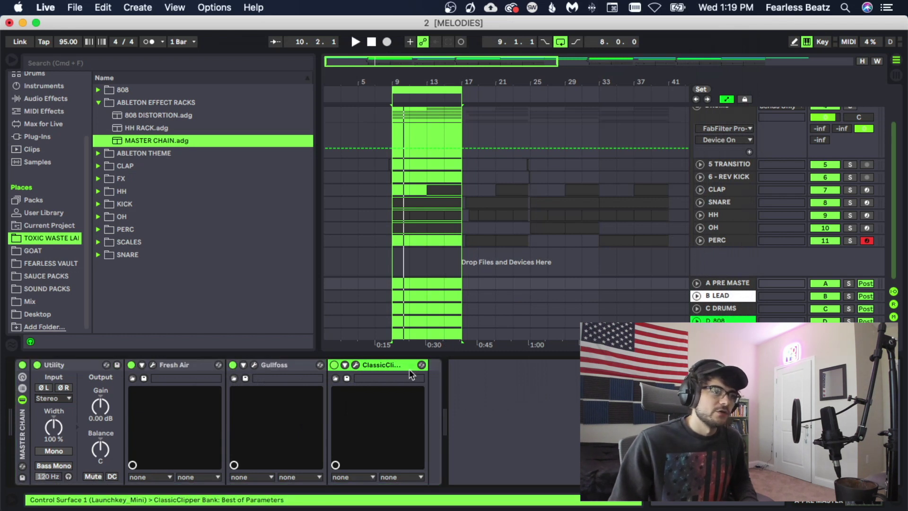
click(279, 365)
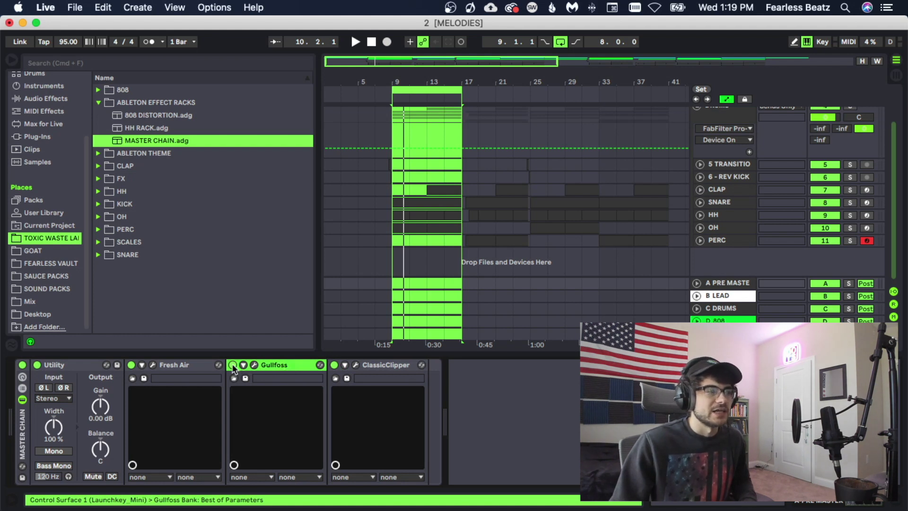
click(172, 366)
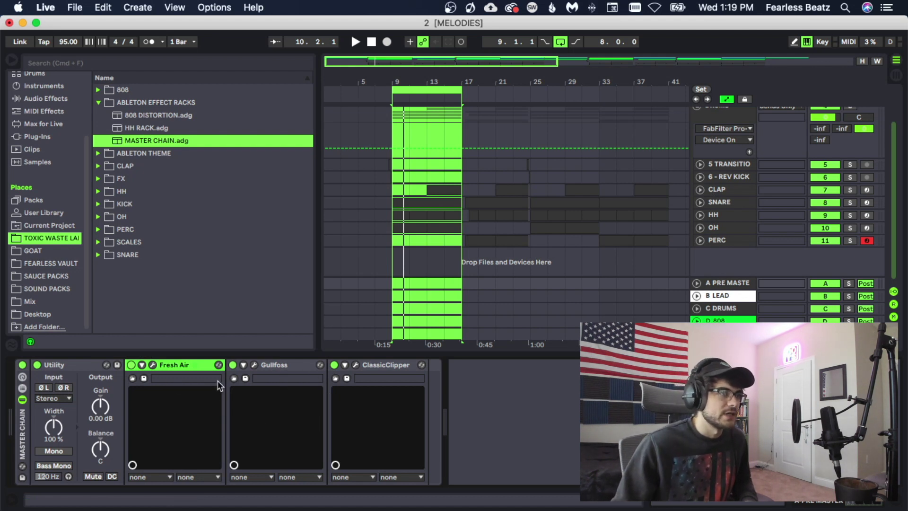
click(153, 365)
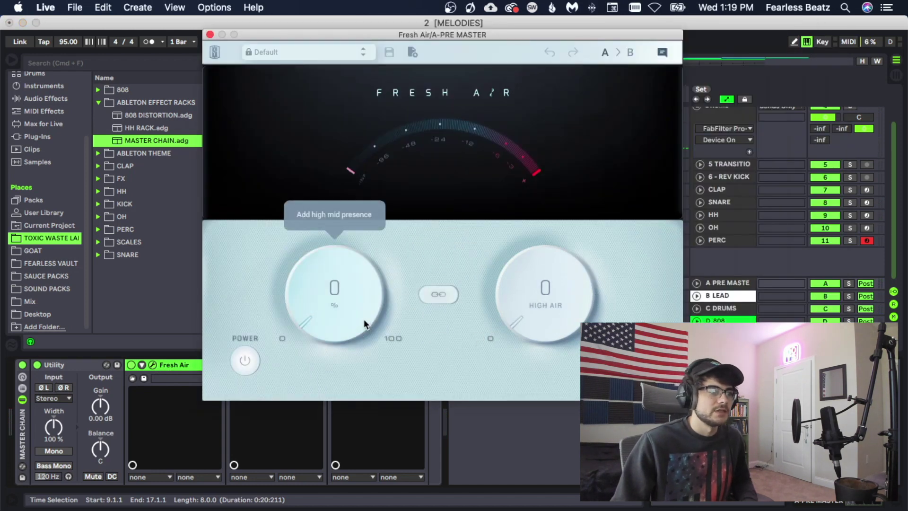
drag(359, 316, 360, 282)
drag(518, 309, 525, 290)
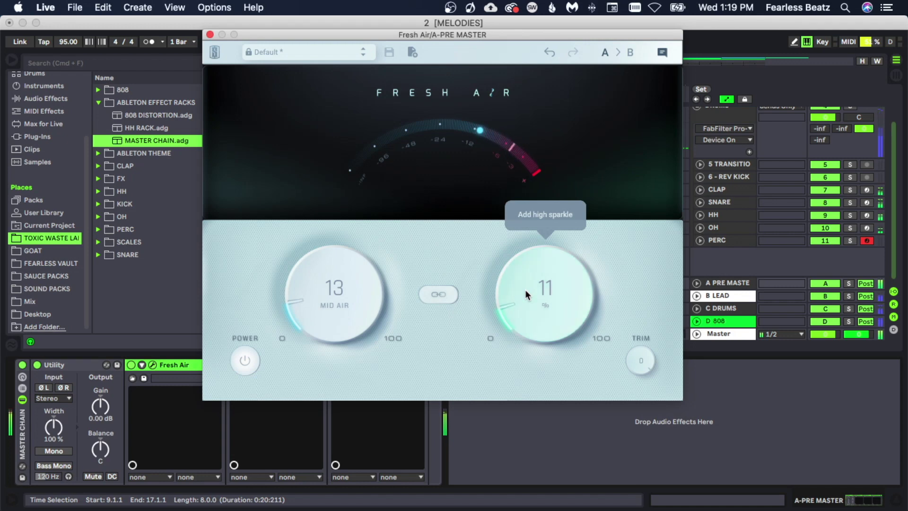
Step: Bypass and re-enable Fresh Air to compare the sound, and set High Air to 10
click(244, 363)
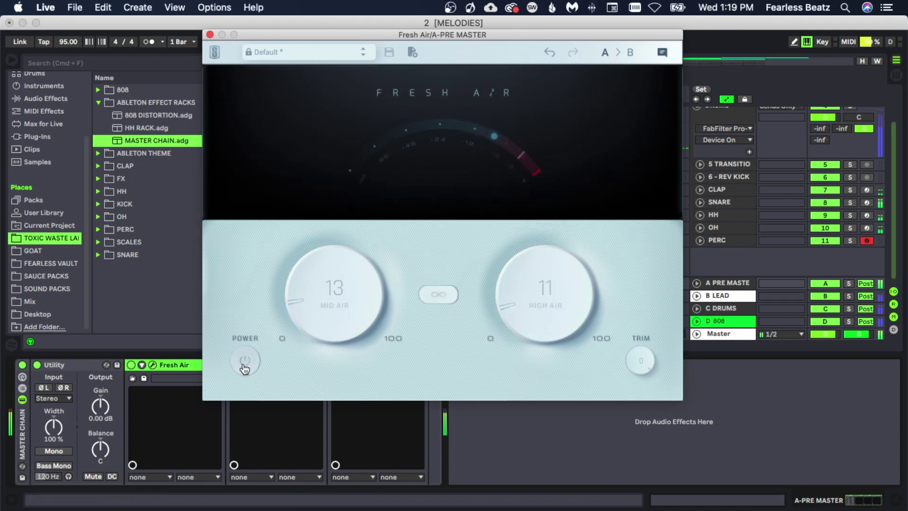
click(244, 366)
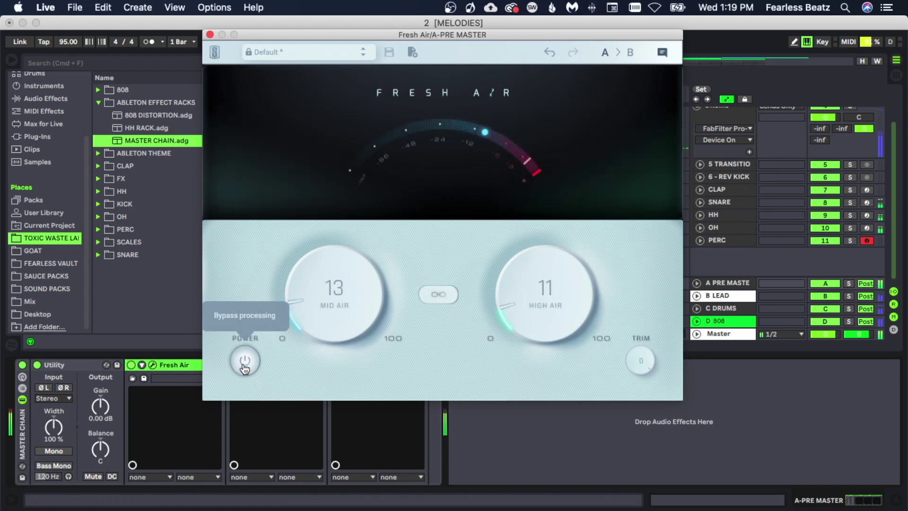
scroll(532, 309, down, 2)
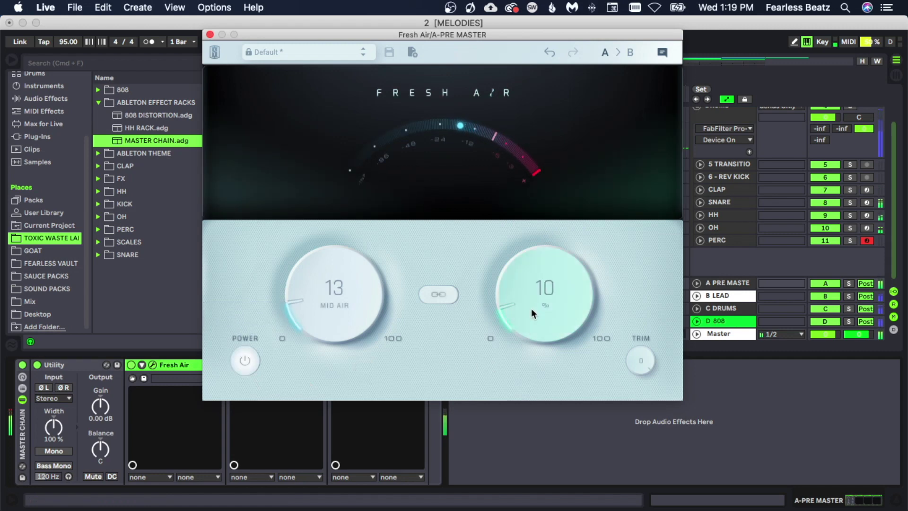
scroll(523, 306, up, 2)
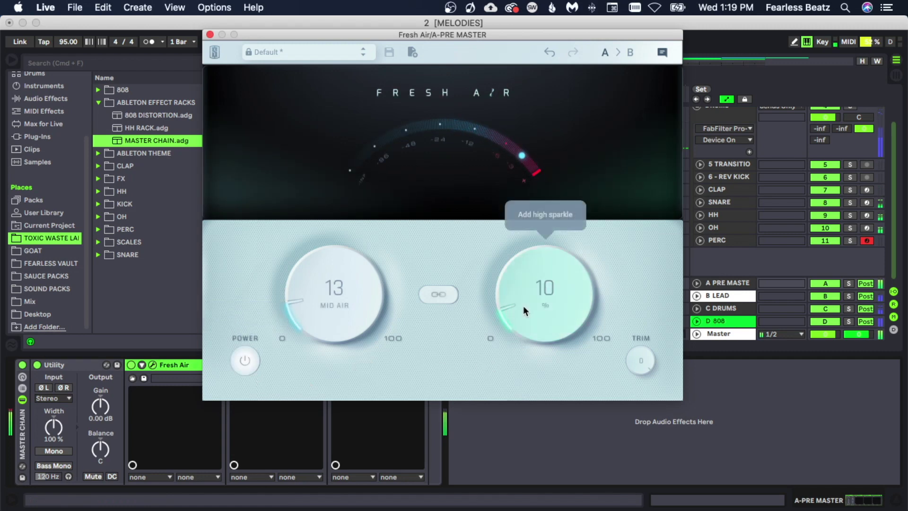
Step: Set Fresh Air's High Air to 12 and Mid Air to 11, and close its plug-in window
scroll(526, 300, up, 1)
scroll(332, 300, down, 1)
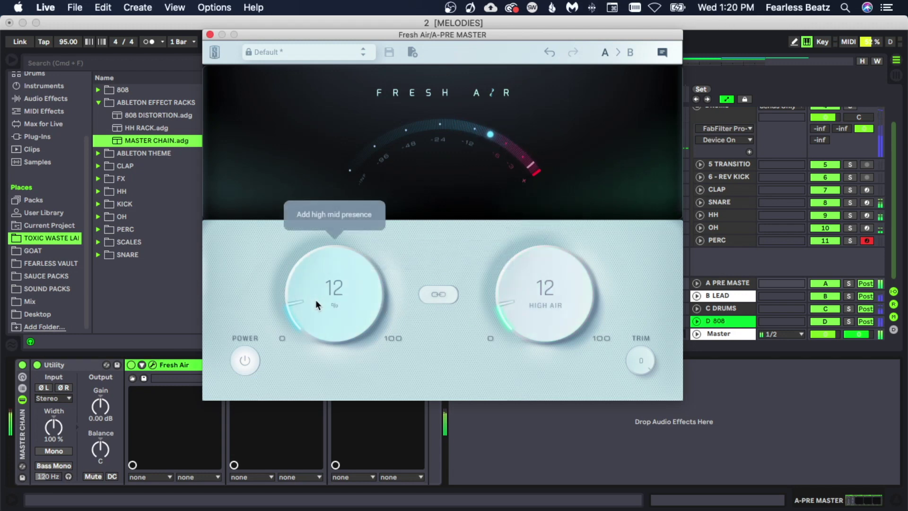
scroll(312, 262, down, 1)
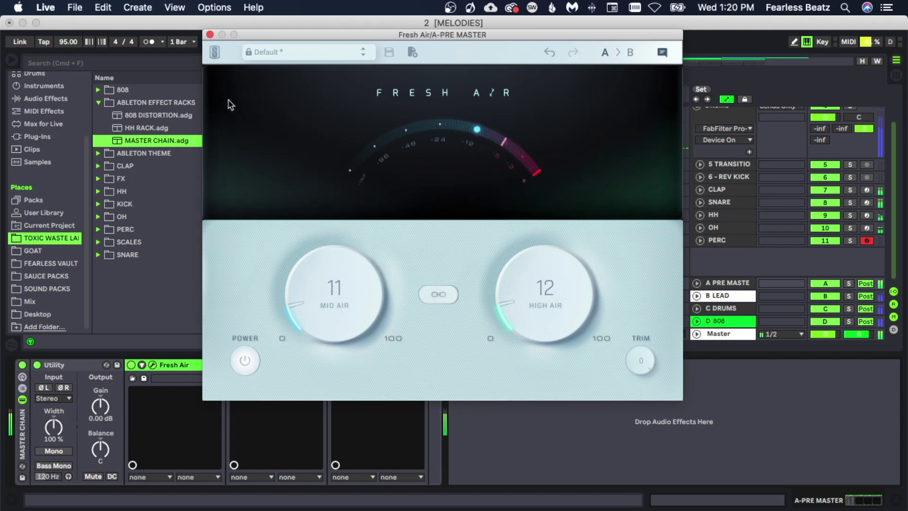
click(209, 35)
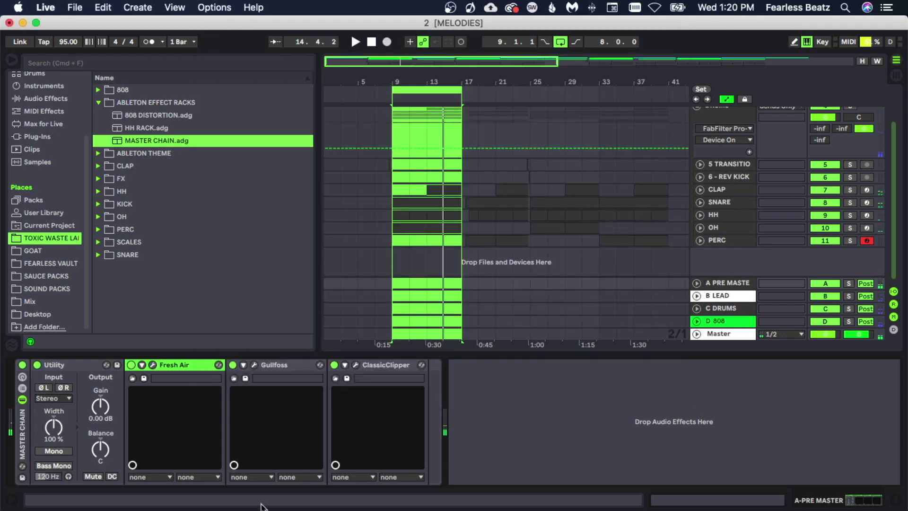
Step: Open Gullfoss in the MASTER CHAIN rack, set Recover to 19% and Tame to 18% during playback, and close it
click(254, 364)
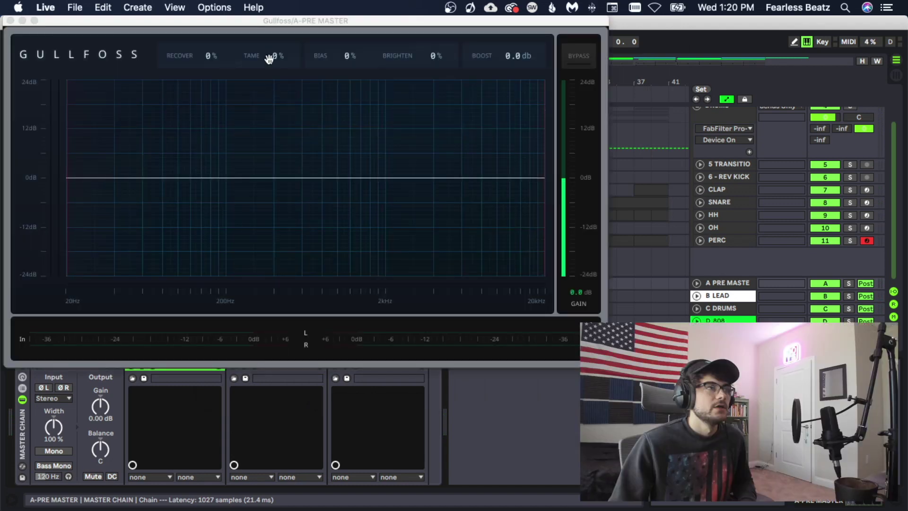
drag(270, 20, 379, 41)
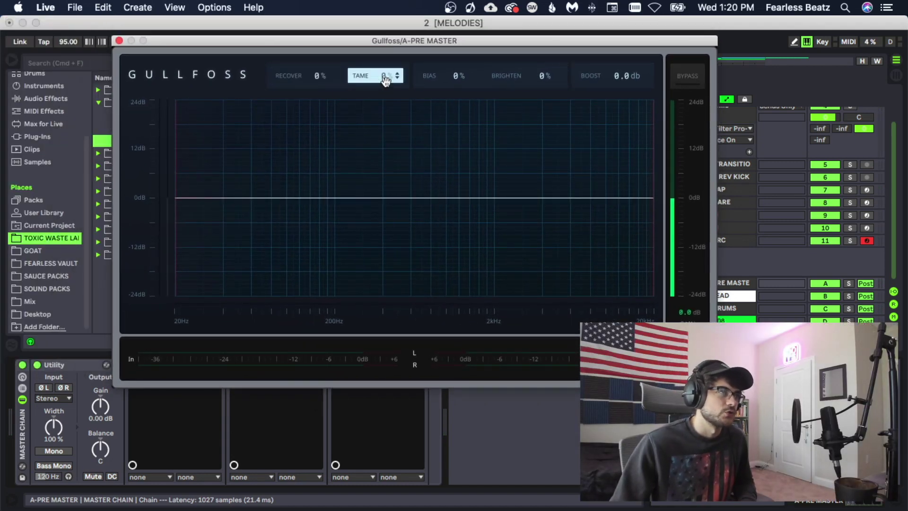
drag(284, 81, 318, 78)
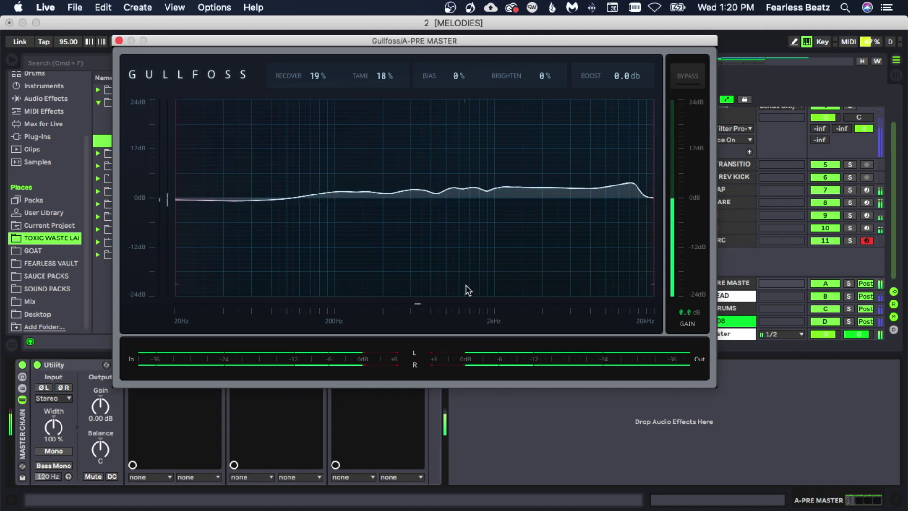
click(119, 41)
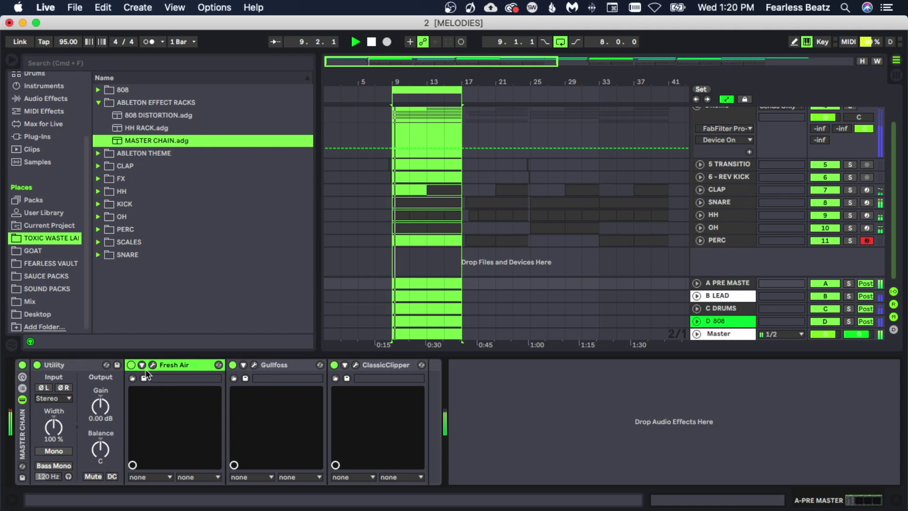
Step: Bypass and re-enable Fresh Air and Gullfoss while playing the loop to compare the processed and unprocessed sound
click(232, 366)
key(space)
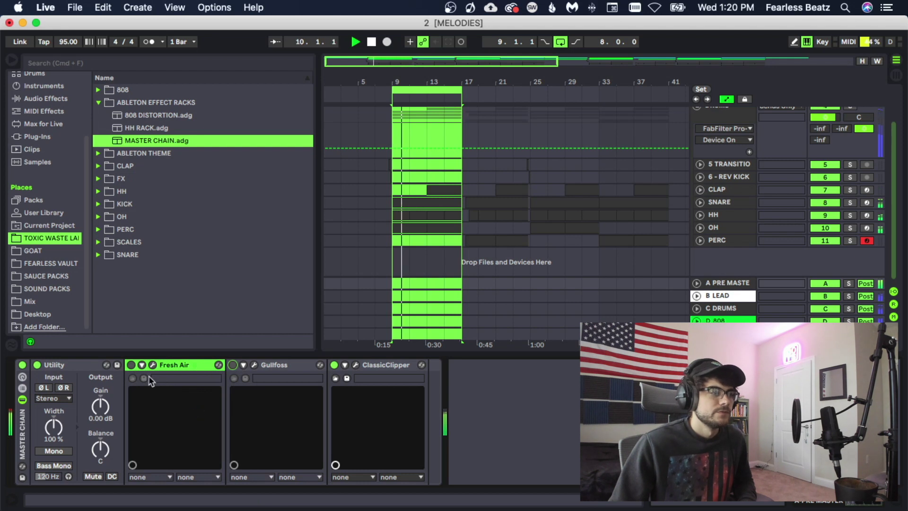
click(233, 366)
click(232, 365)
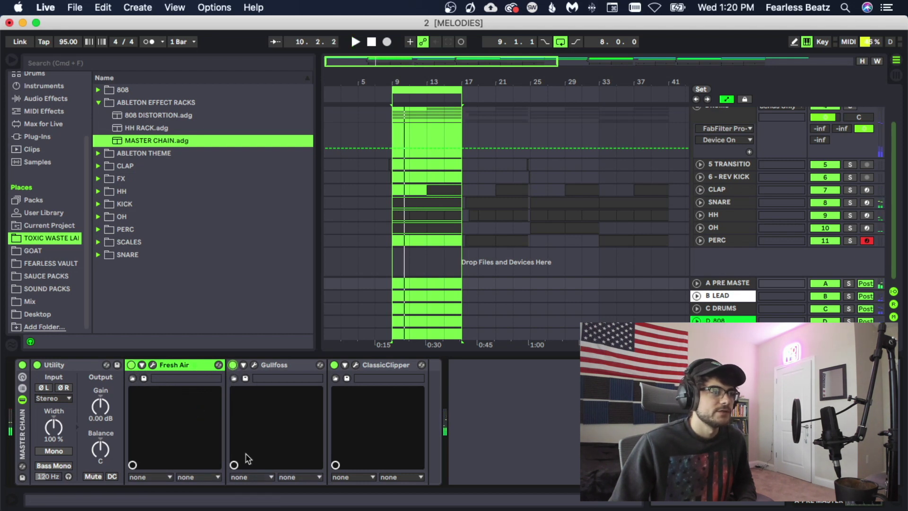
key(space)
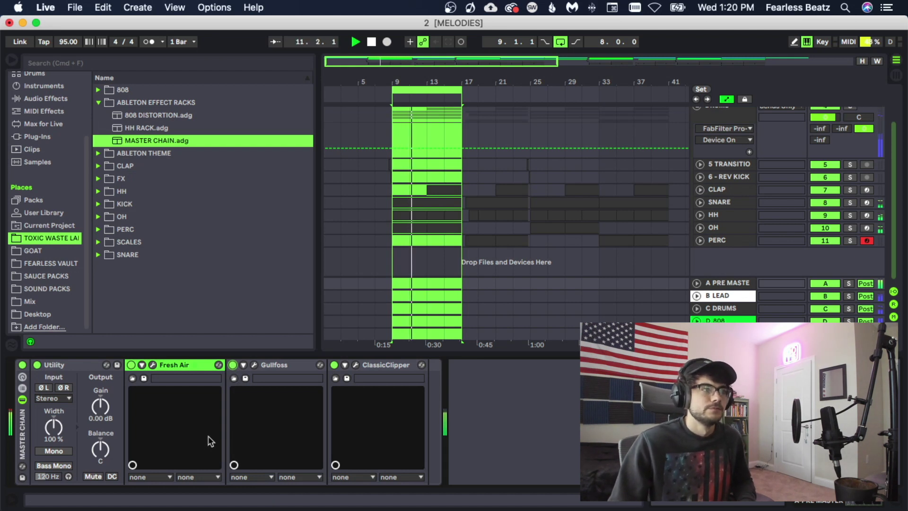
key(space)
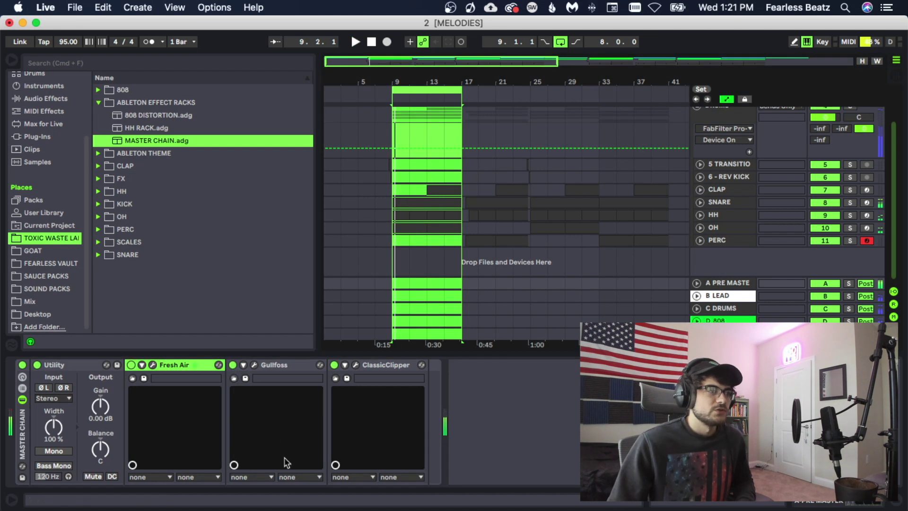
click(262, 366)
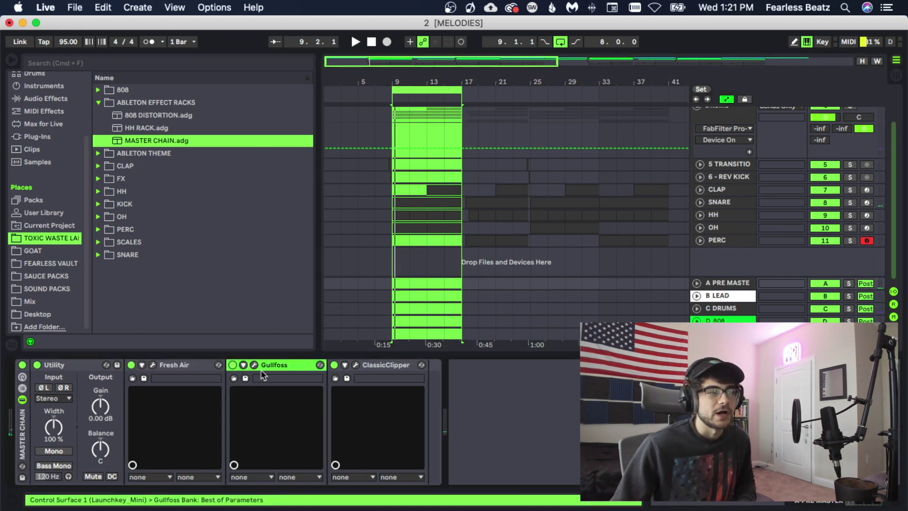
click(199, 371)
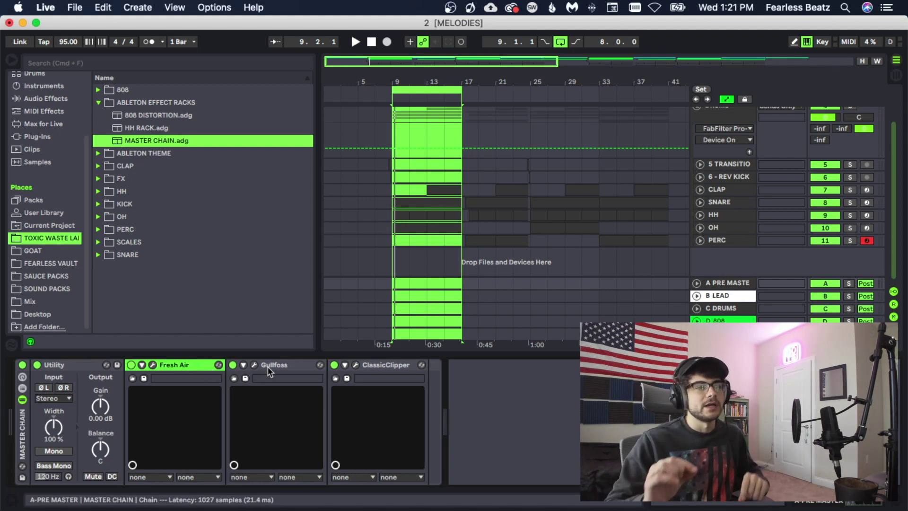
Step: Check the peak levels of the tracks, returns and Master in the Session mixer, and return to the Arrangement
key(Tab)
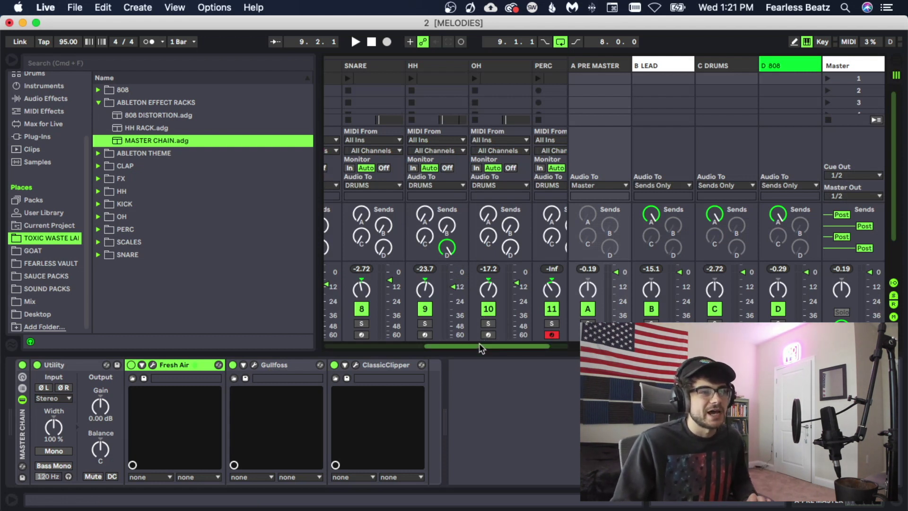
key(space)
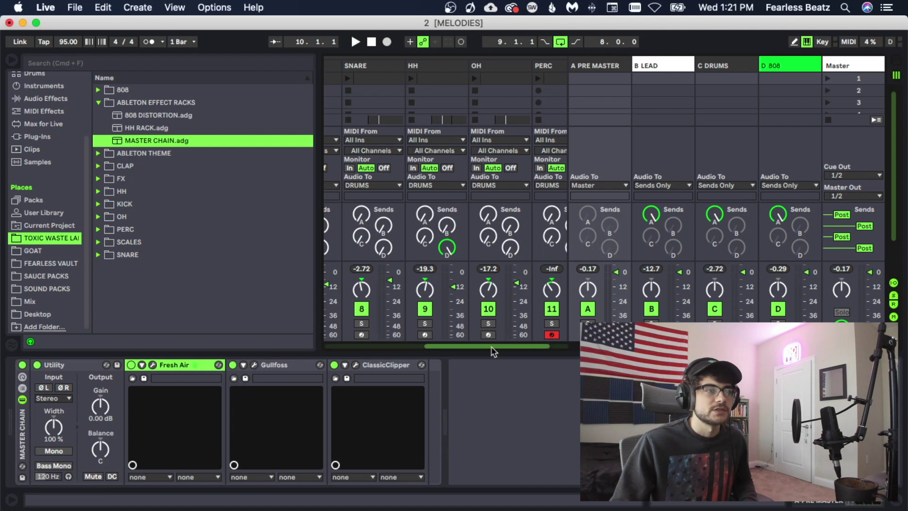
scroll(492, 351, right, 1)
key(Tab)
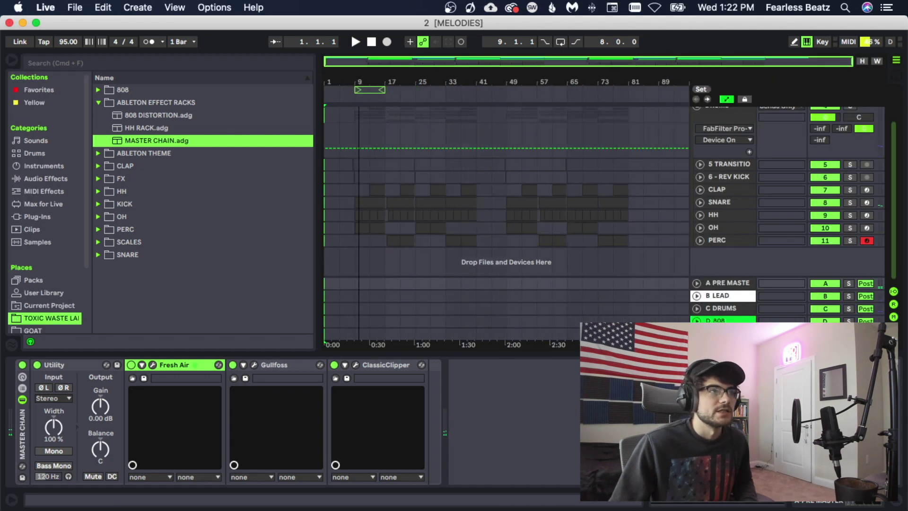
Step: Play the arrangement from bar 1 and open the A PRE MASTER's Gullfoss window, placing it below the track clips
scroll(396, 244, down, 3)
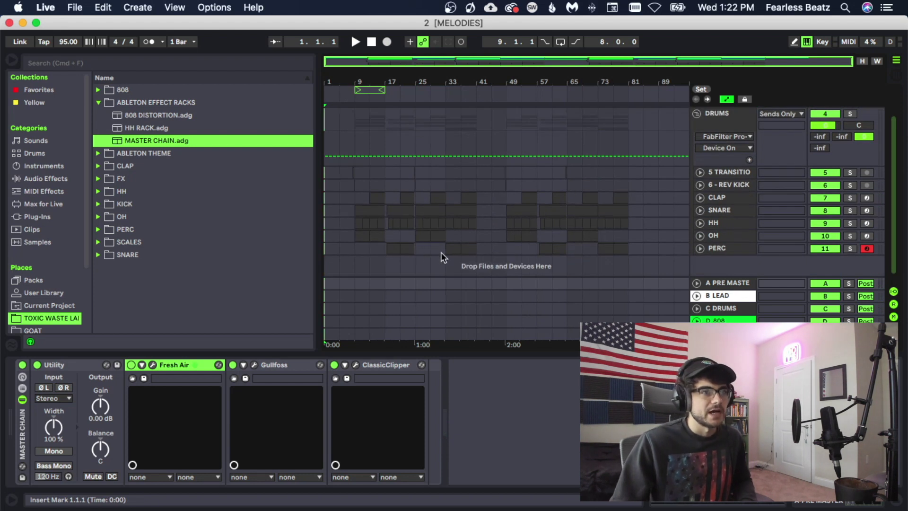
key(space)
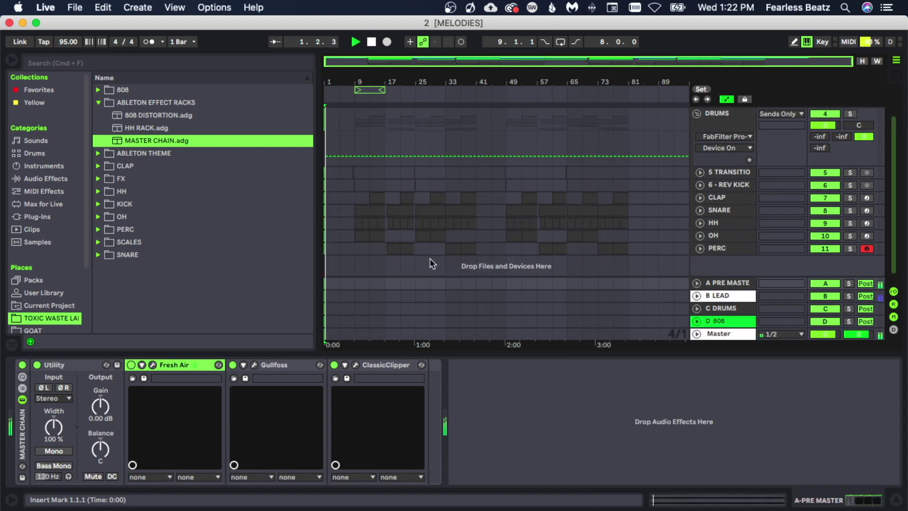
scroll(421, 261, up, 3)
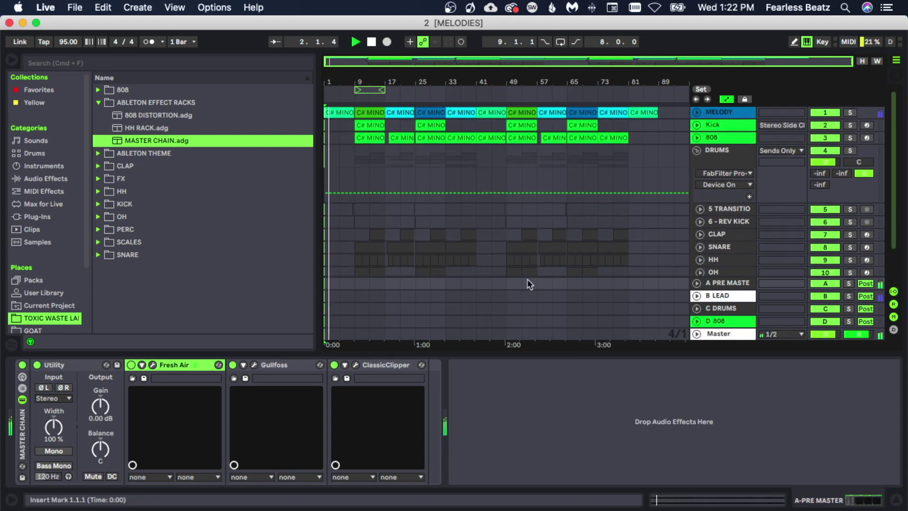
click(736, 287)
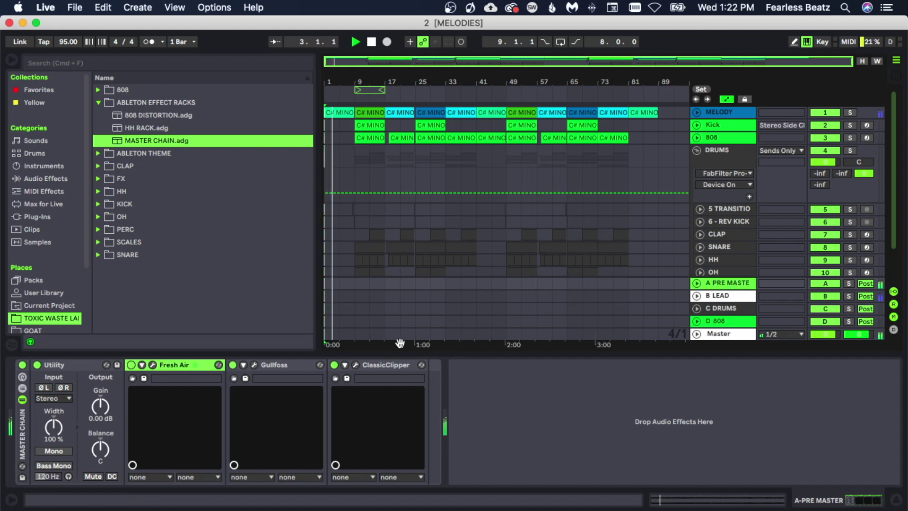
click(254, 365)
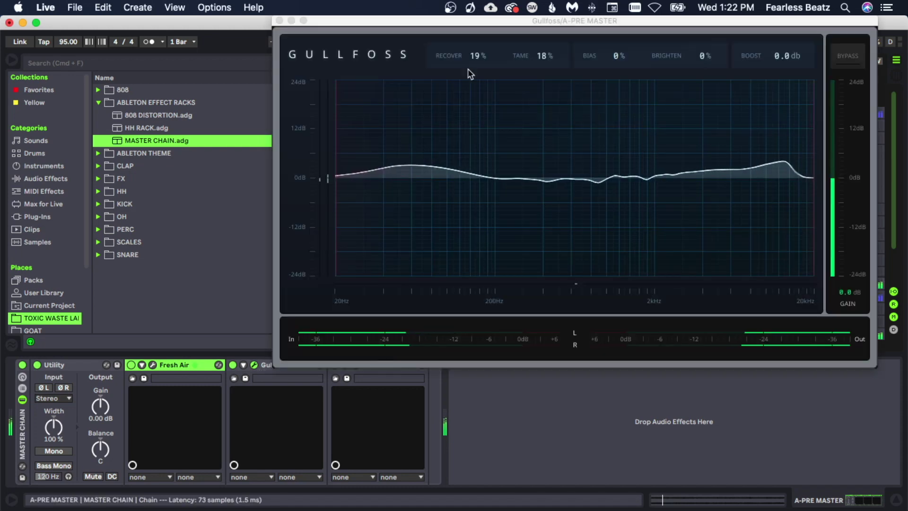
drag(448, 22, 404, 319)
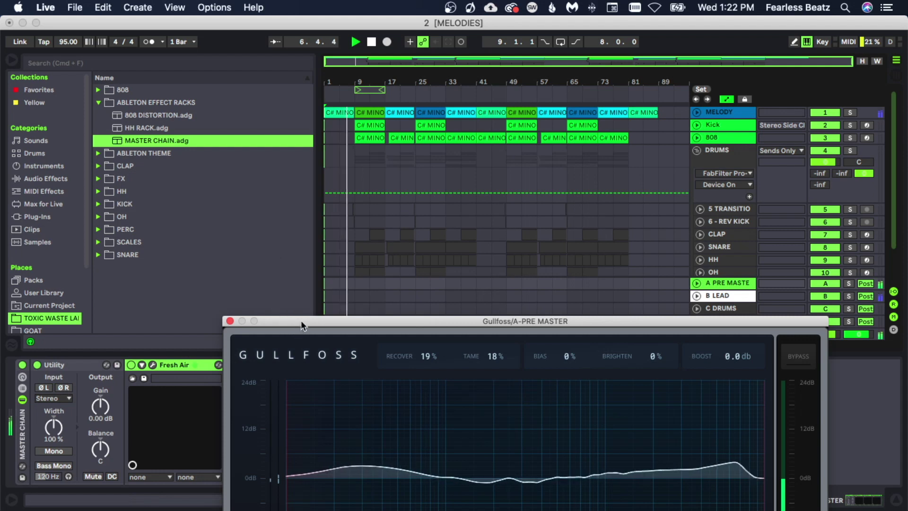
drag(301, 322, 298, 287)
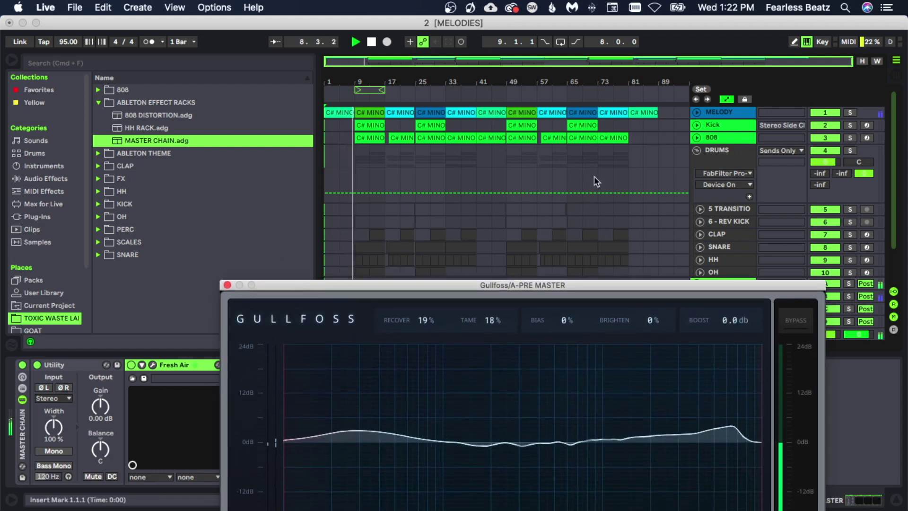
Step: Look through the melody, kick, 808 and drum tracks while listening to the full arrangement and watching the Gullfoss curve
scroll(601, 180, down, 1)
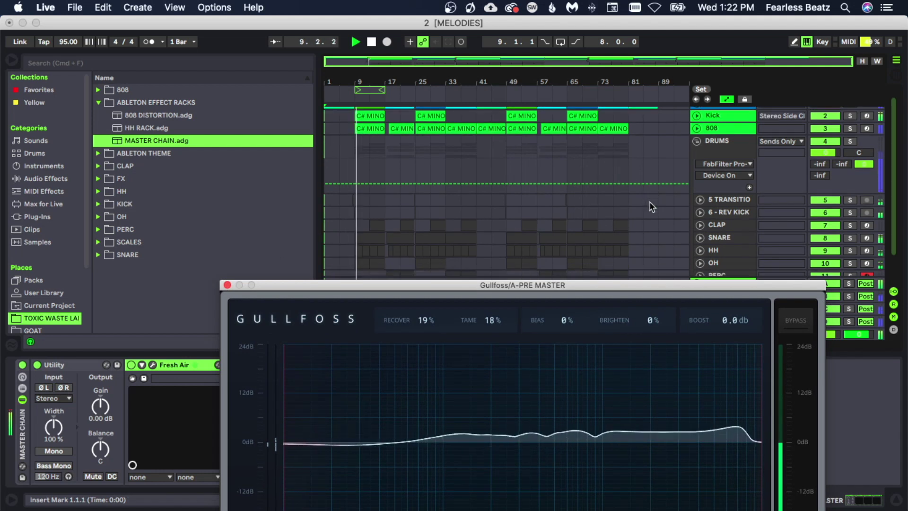
scroll(649, 201, down, 1)
scroll(649, 202, down, 3)
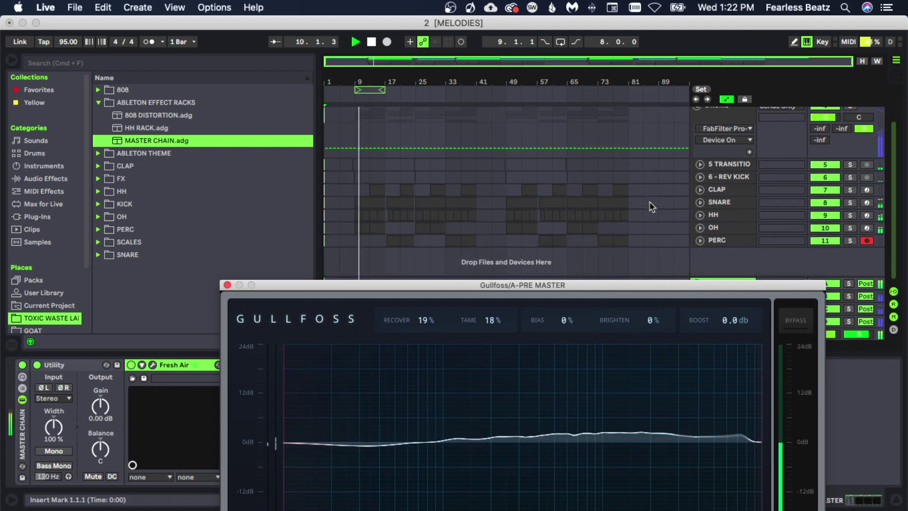
scroll(650, 203, up, 1)
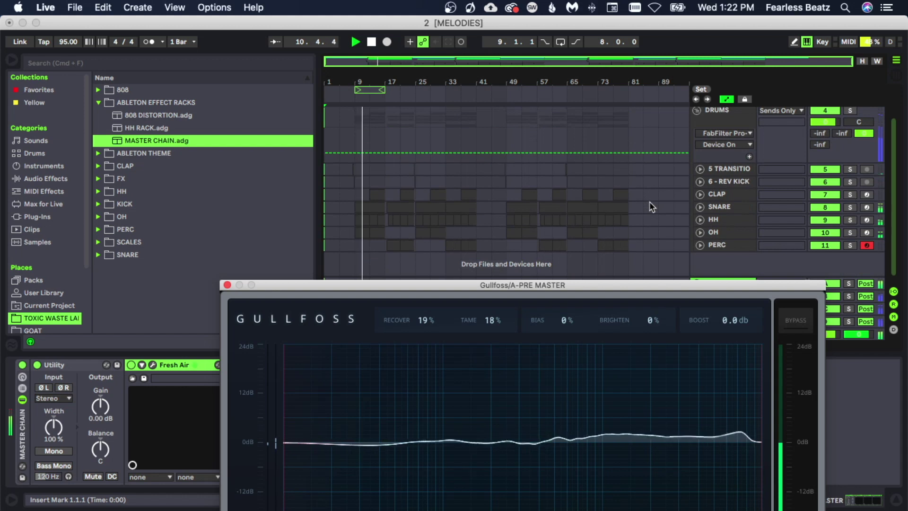
scroll(649, 202, up, 2)
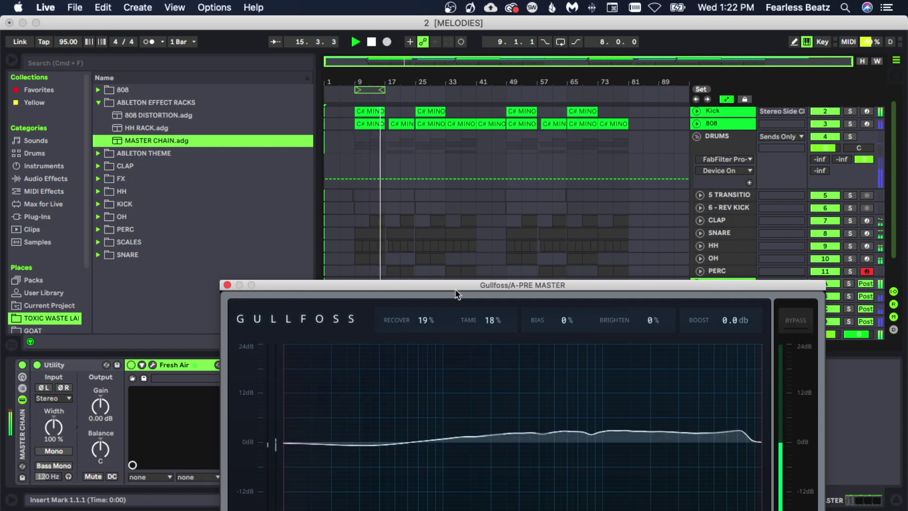
scroll(461, 220, down, 1)
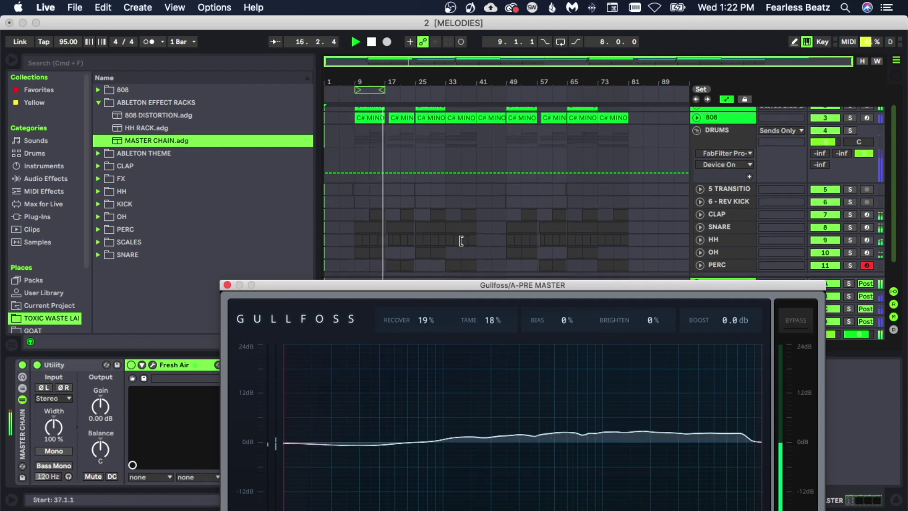
scroll(461, 241, up, 3)
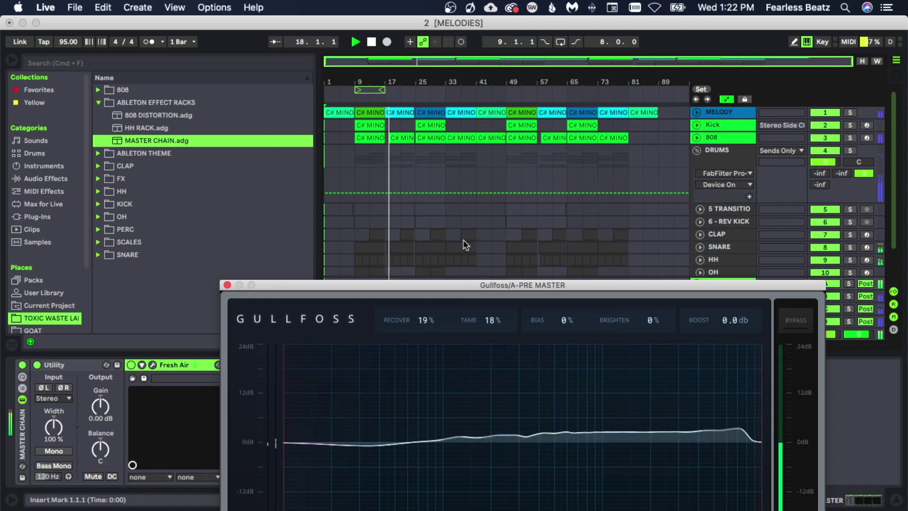
scroll(463, 239, down, 4)
scroll(465, 240, down, 4)
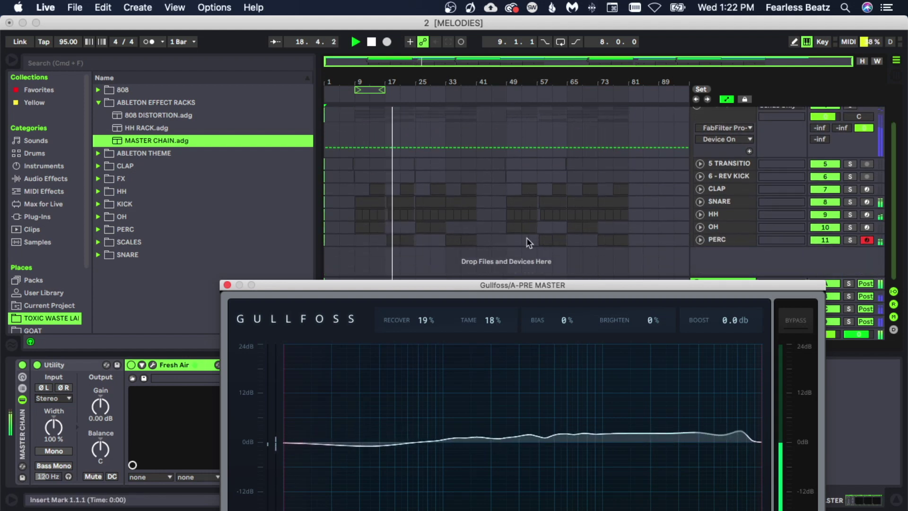
Step: Unfold the PERC track, set its volume to -6.6 dB, fold it again and save the project
click(700, 240)
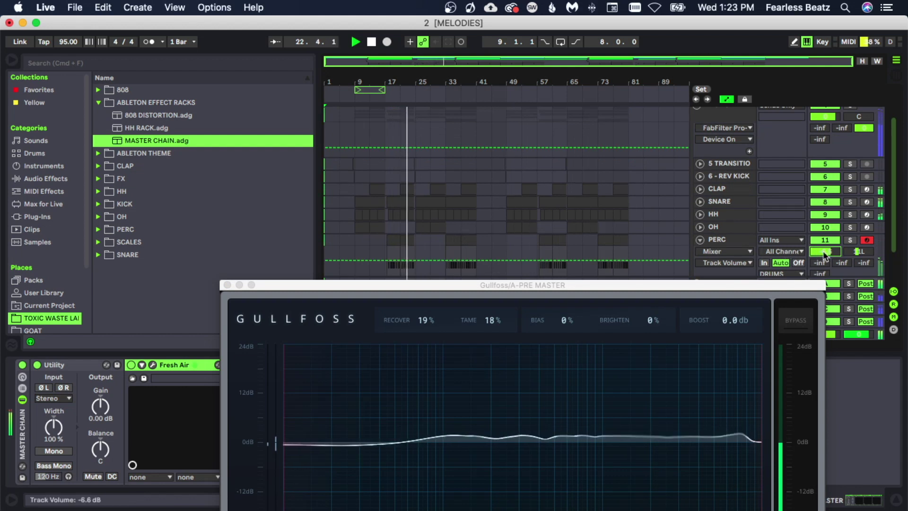
click(701, 239)
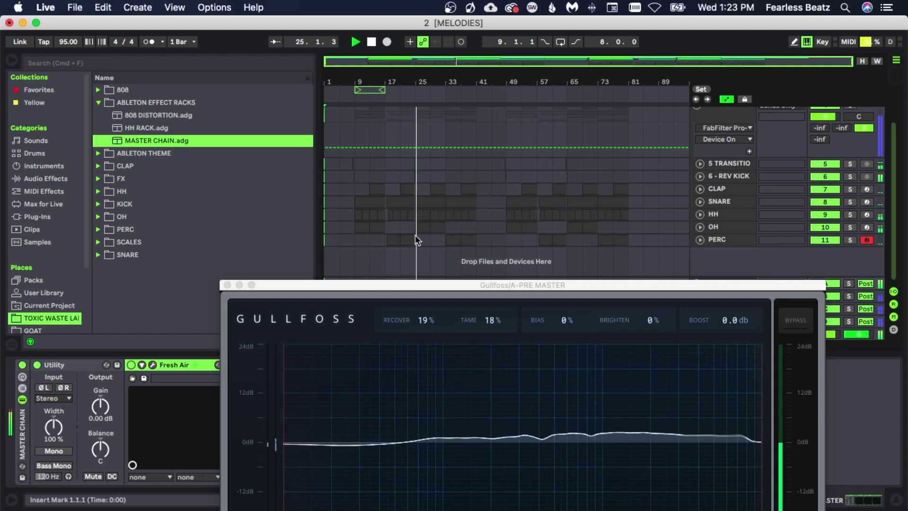
key(super+s)
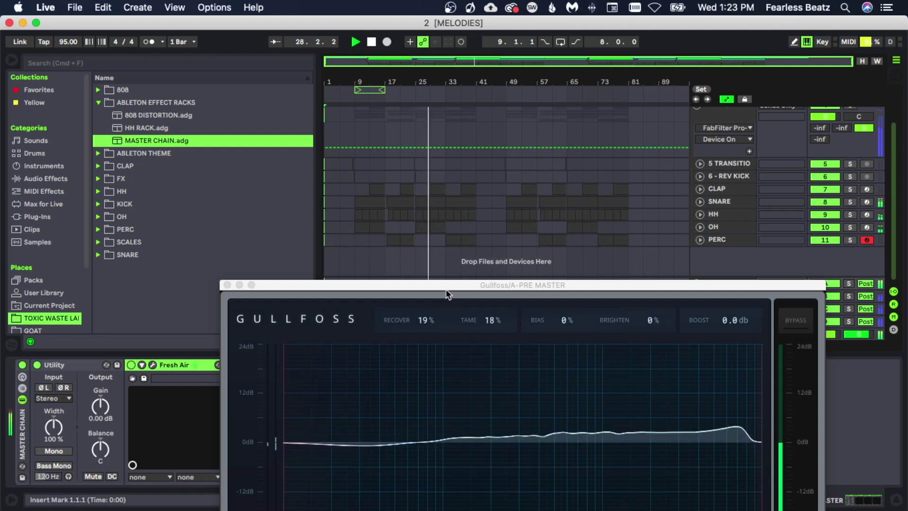
Step: Reposition the Gullfoss window to view its input and output meters alongside the arrangement during playback
drag(447, 290, 434, 171)
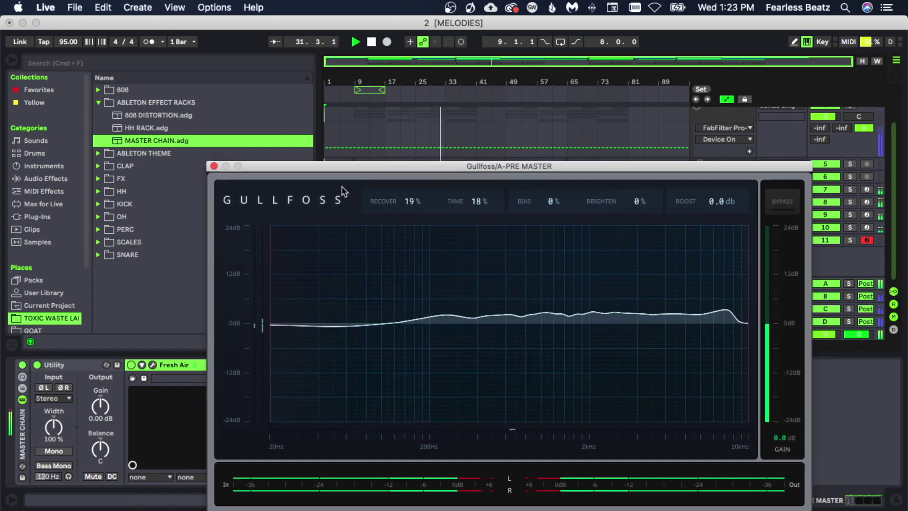
drag(341, 171, 342, 299)
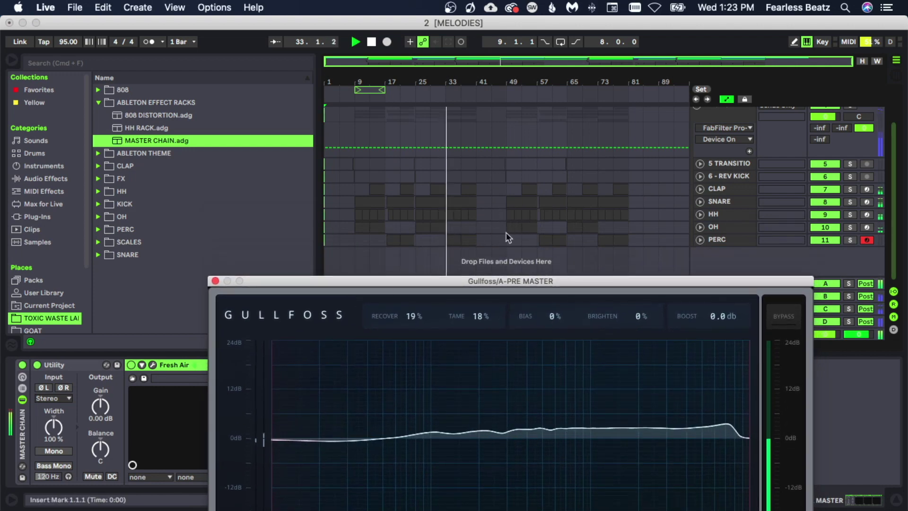
drag(505, 287, 508, 245)
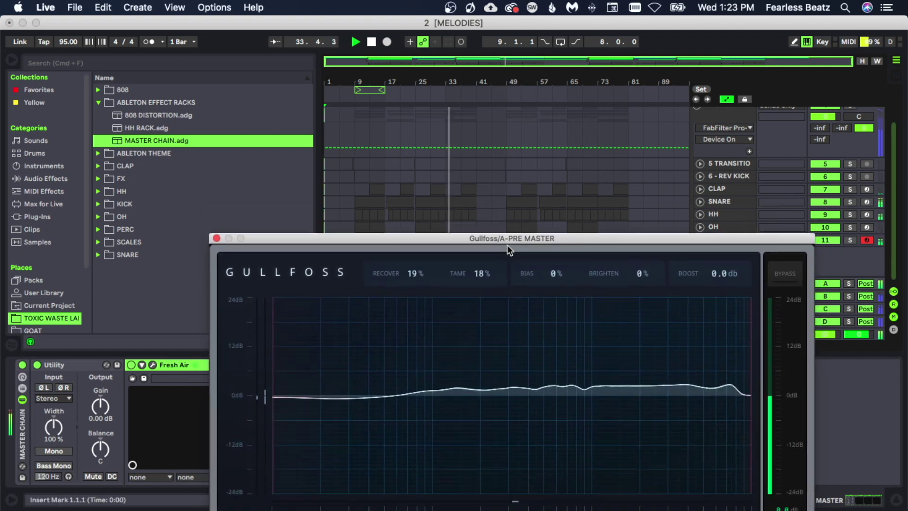